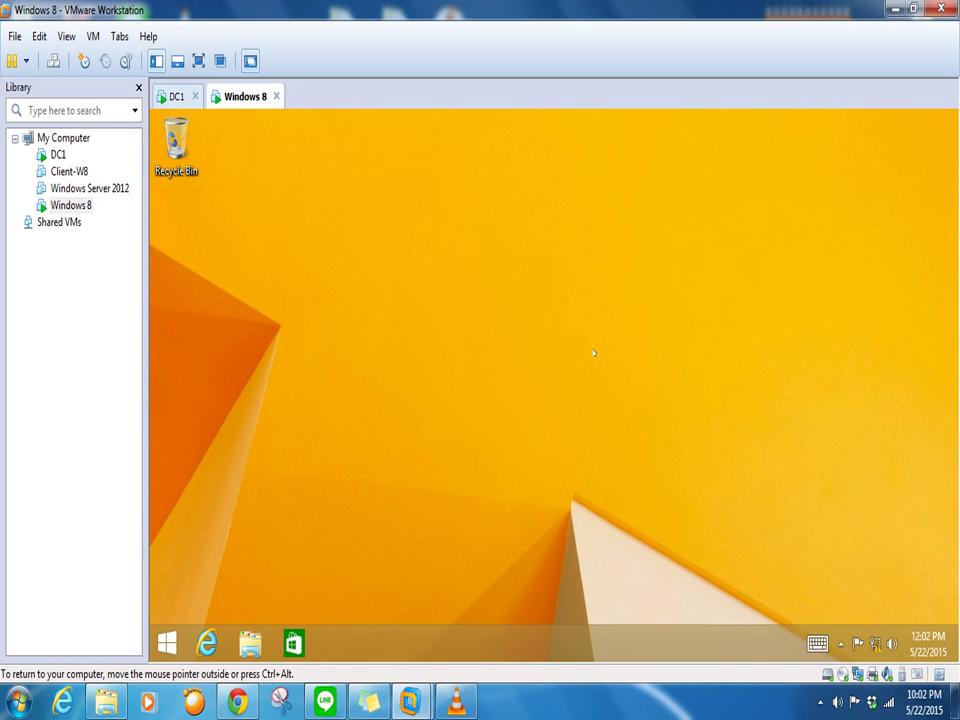
Step: On the DC1 virtual machine, open the Windows Deployment Services console from Server Manager and minimize Server Manager
{"action": "left_click", "coordinate": [172, 97]}
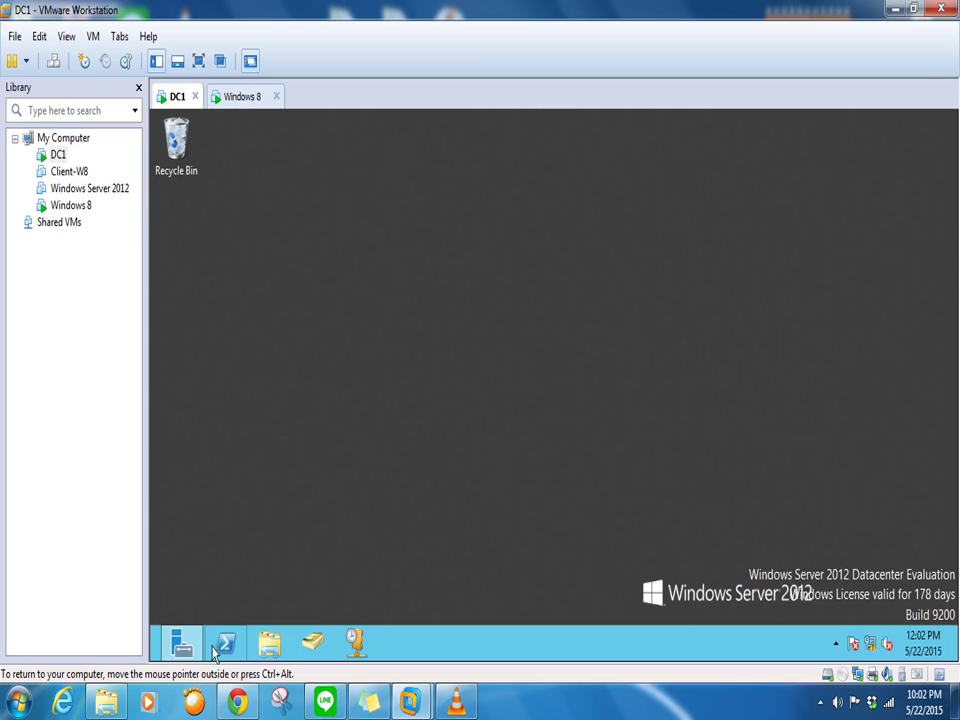
{"action": "left_click", "coordinate": [182, 642]}
{"action": "left_click", "coordinate": [857, 162]}
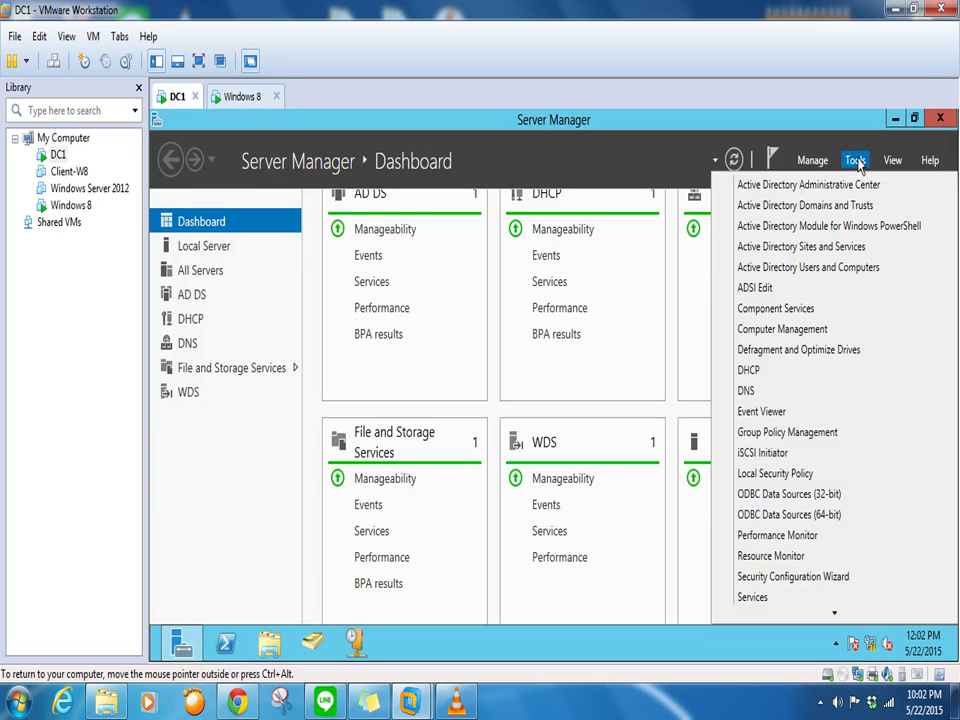
{"action": "scroll", "coordinate": [832, 617], "scroll_direction": "down", "scroll_amount": 6}
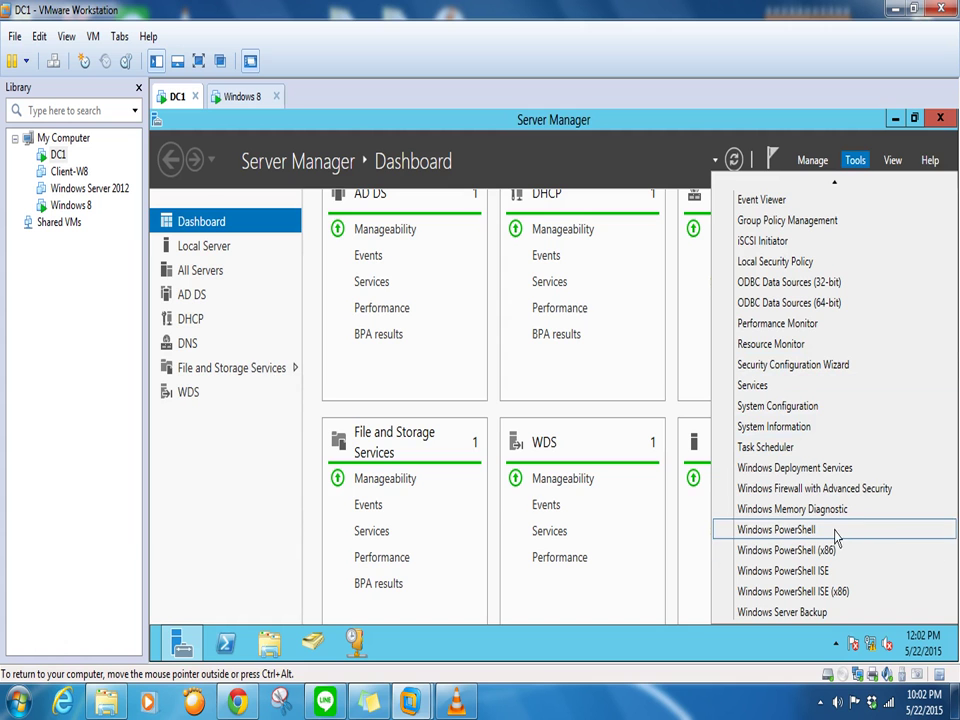
{"action": "left_click", "coordinate": [832, 468]}
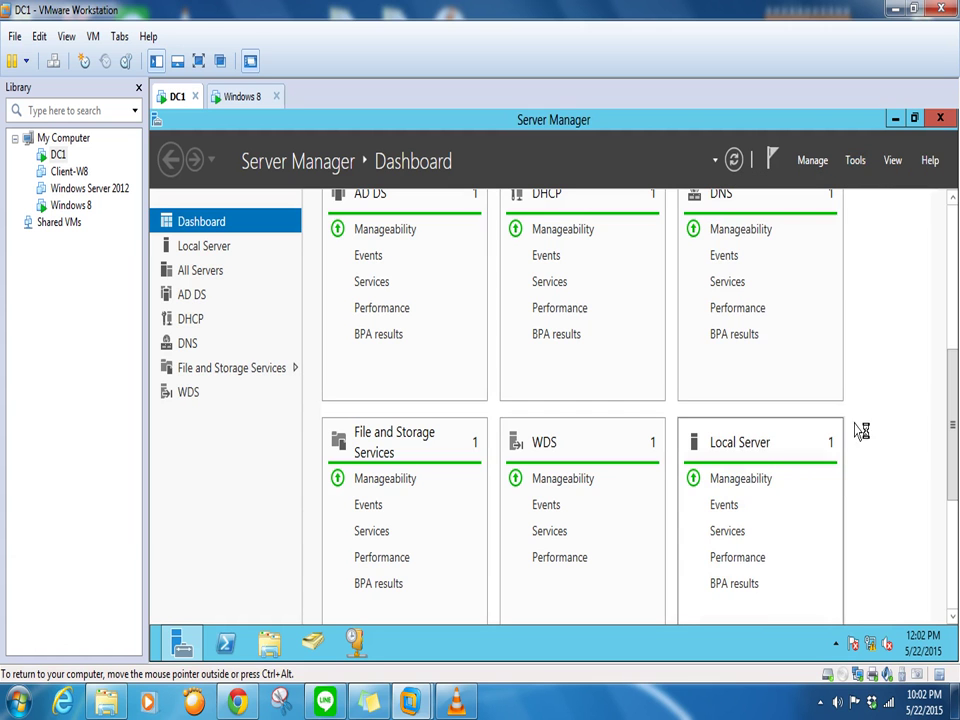
{"action": "left_click", "coordinate": [895, 118]}
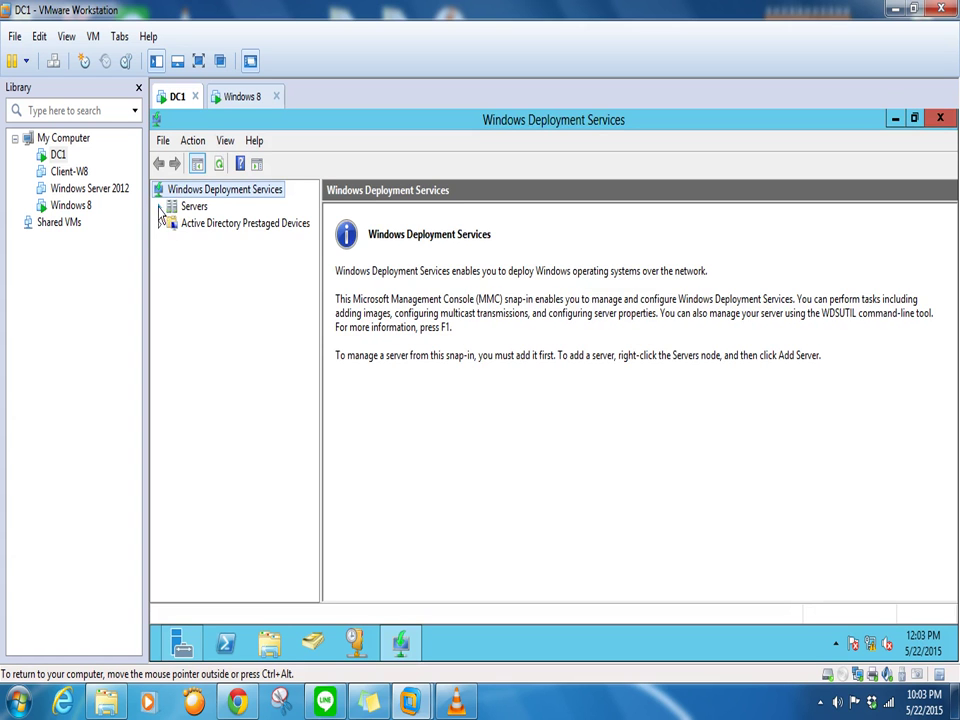
Step: Expand the DC1.Training.com server, check its Install Images and Boot Images folders, and minimize the console
{"action": "left_click", "coordinate": [159, 207]}
{"action": "left_click", "coordinate": [172, 223]}
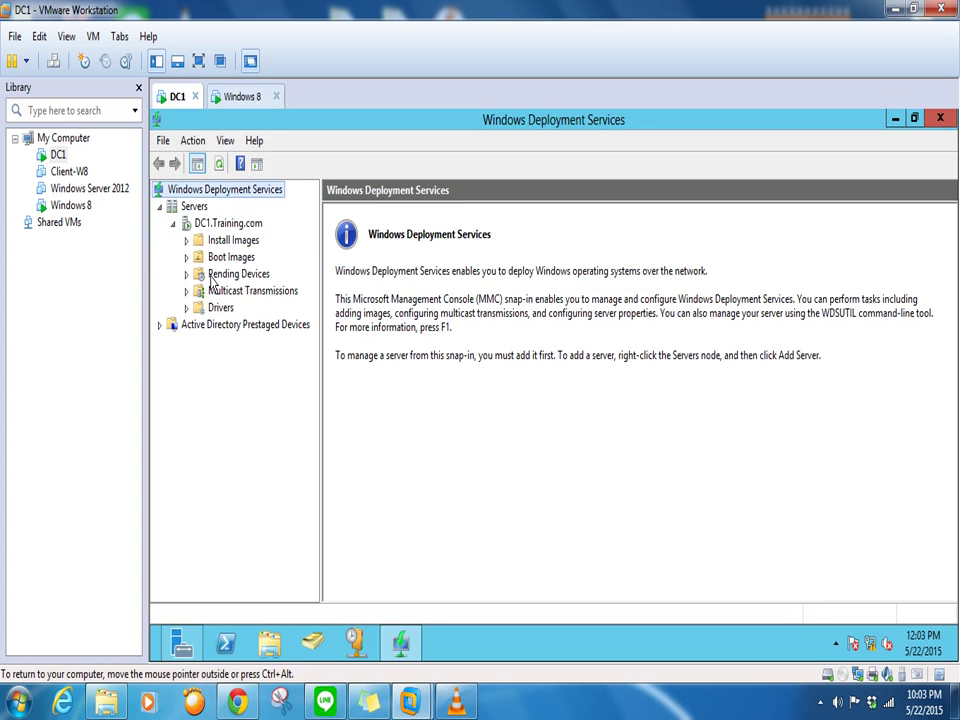
{"action": "left_click", "coordinate": [222, 242]}
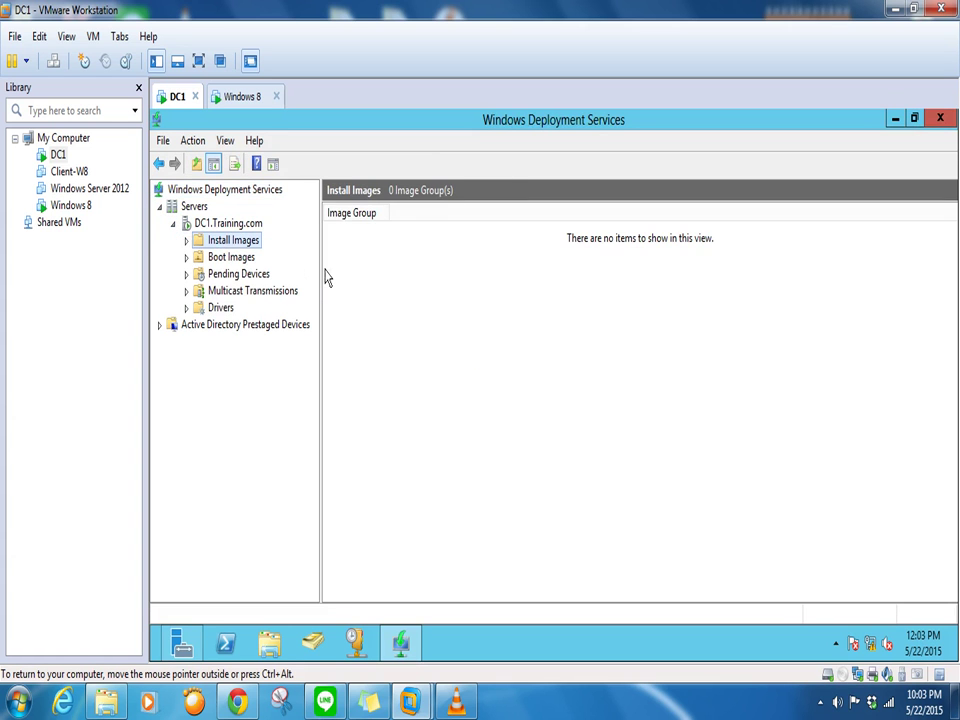
{"action": "left_click", "coordinate": [236, 259]}
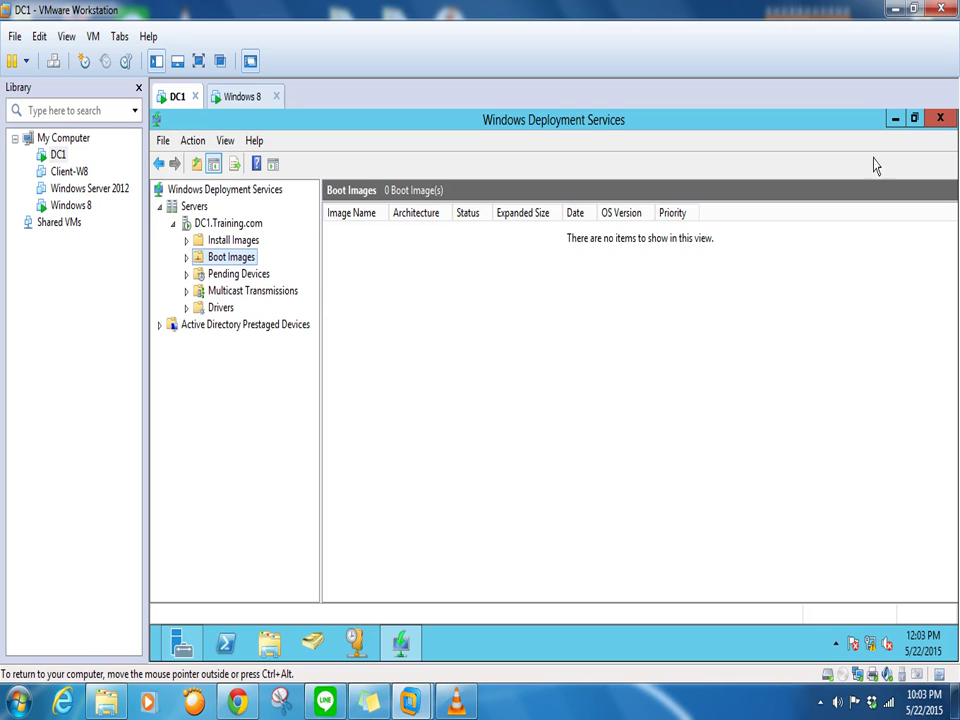
{"action": "left_click", "coordinate": [895, 121]}
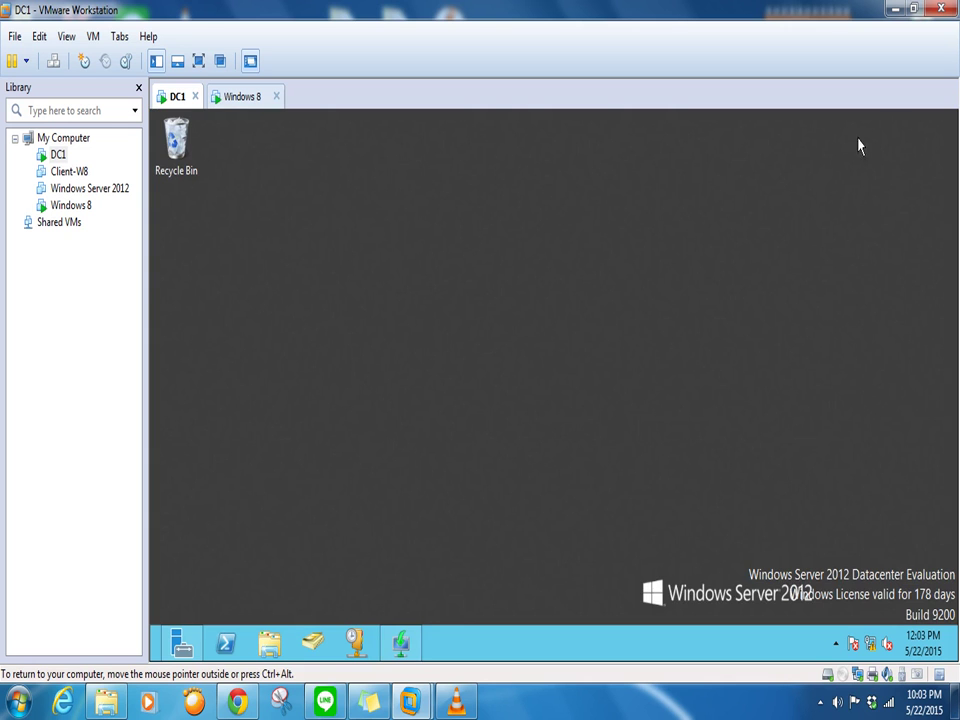
Step: On the Windows 8 virtual machine, enable the Computer, User's Files and Network desktop icons and close the personalization settings
{"action": "left_click", "coordinate": [243, 97]}
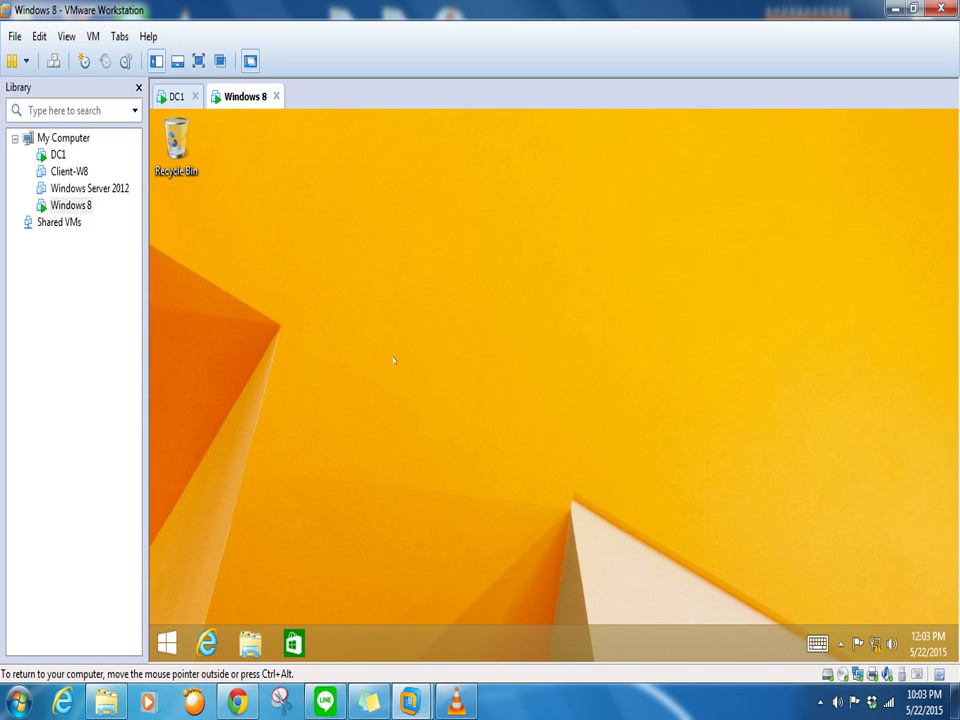
{"action": "right_click", "coordinate": [325, 349]}
{"action": "left_click", "coordinate": [229, 545]}
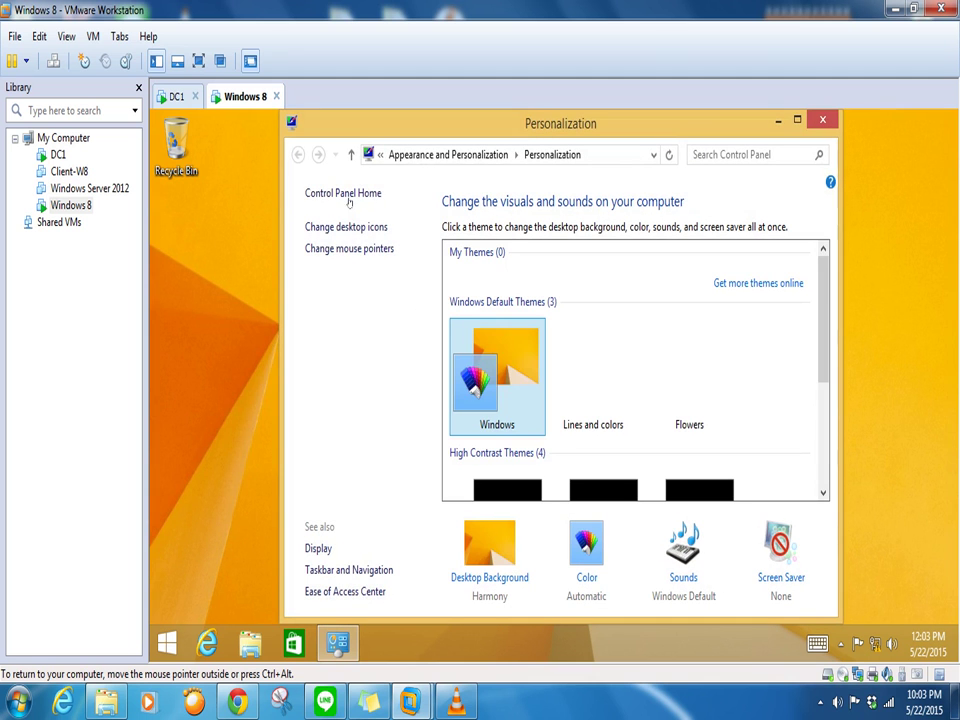
{"action": "left_click", "coordinate": [344, 225]}
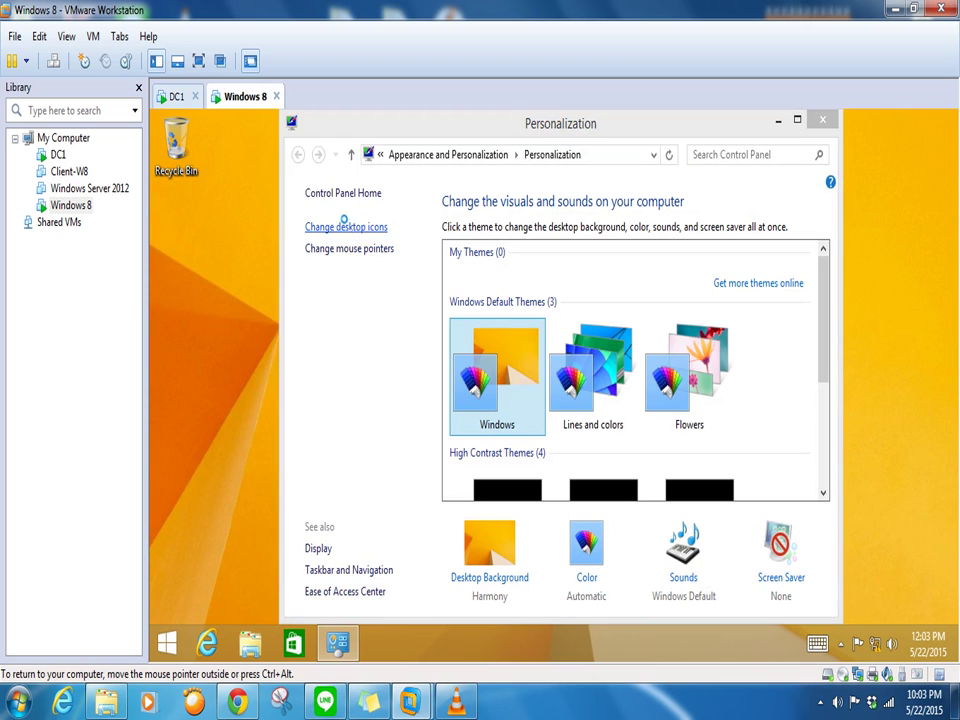
{"action": "left_click", "coordinate": [218, 290]}
{"action": "left_click", "coordinate": [218, 268]}
{"action": "left_click", "coordinate": [218, 247]}
{"action": "left_click", "coordinate": [441, 566]}
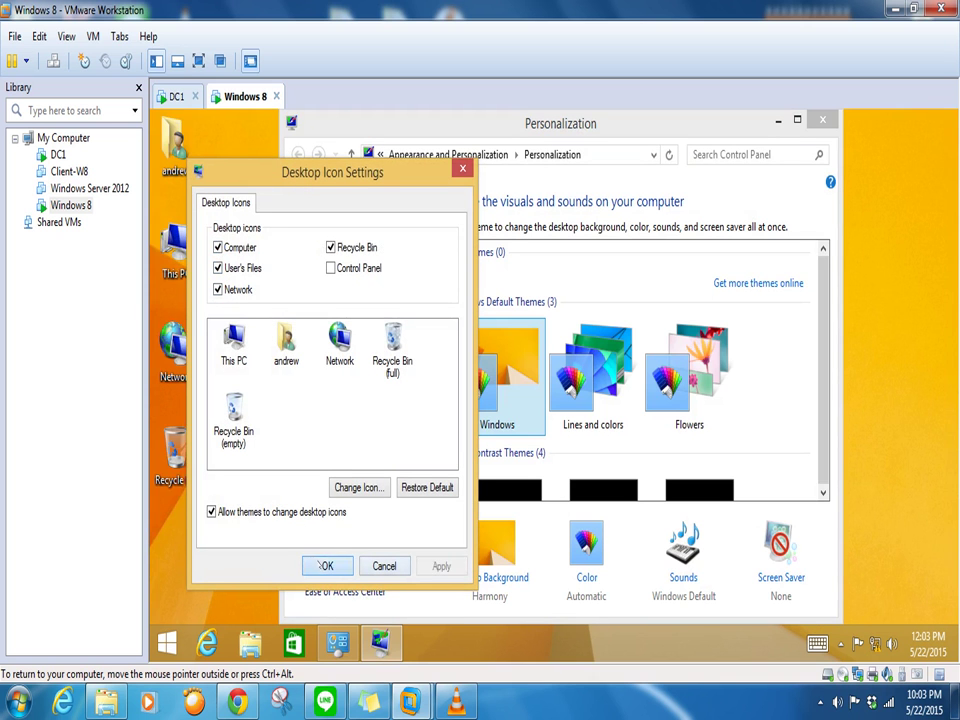
{"action": "left_click", "coordinate": [322, 566]}
{"action": "key", "text": "alt+F4"}
Step: Open the system properties of This PC, review the Windows edition and activation details, and close the window
{"action": "right_click", "coordinate": [170, 262]}
{"action": "left_click", "coordinate": [229, 473]}
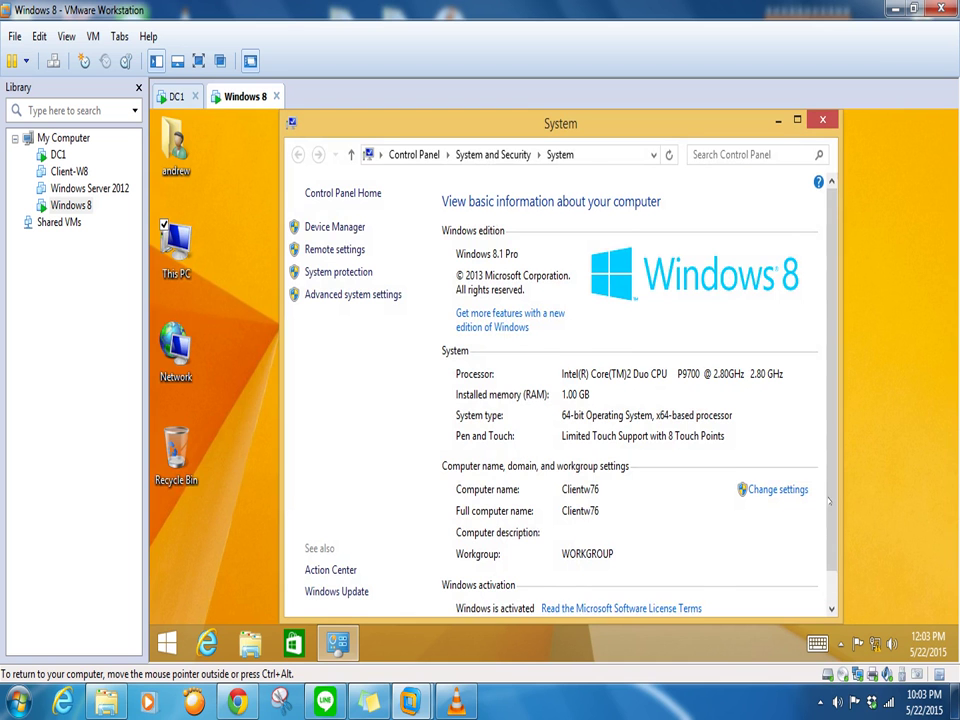
{"action": "scroll", "coordinate": [826, 495], "scroll_direction": "down", "scroll_amount": 1}
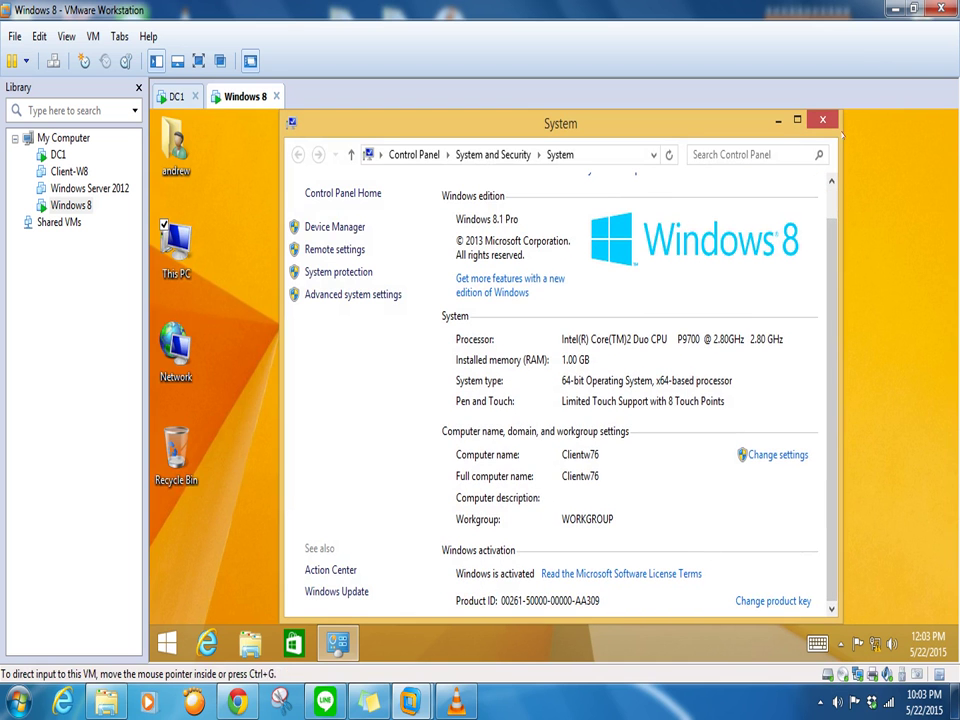
{"action": "left_click", "coordinate": [823, 121]}
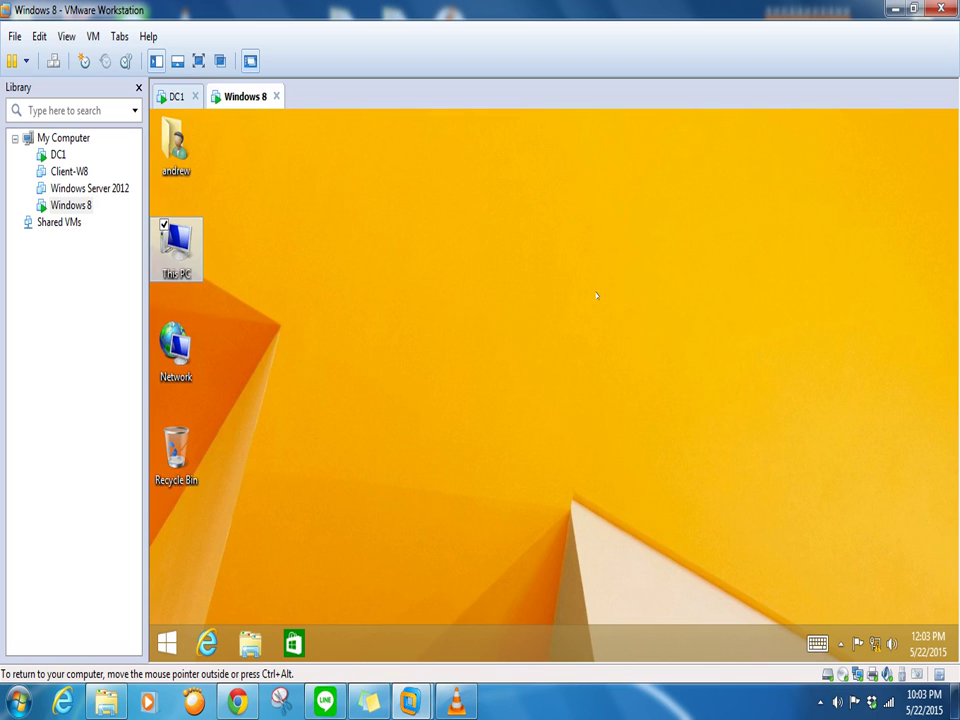
Step: Run appwiz.cpl to review the installed programs down to the Windows Assessment and Deployment Kit, and close the list
{"action": "key", "text": "super+r"}
{"action": "type", "text": "appwiz.cpl"}
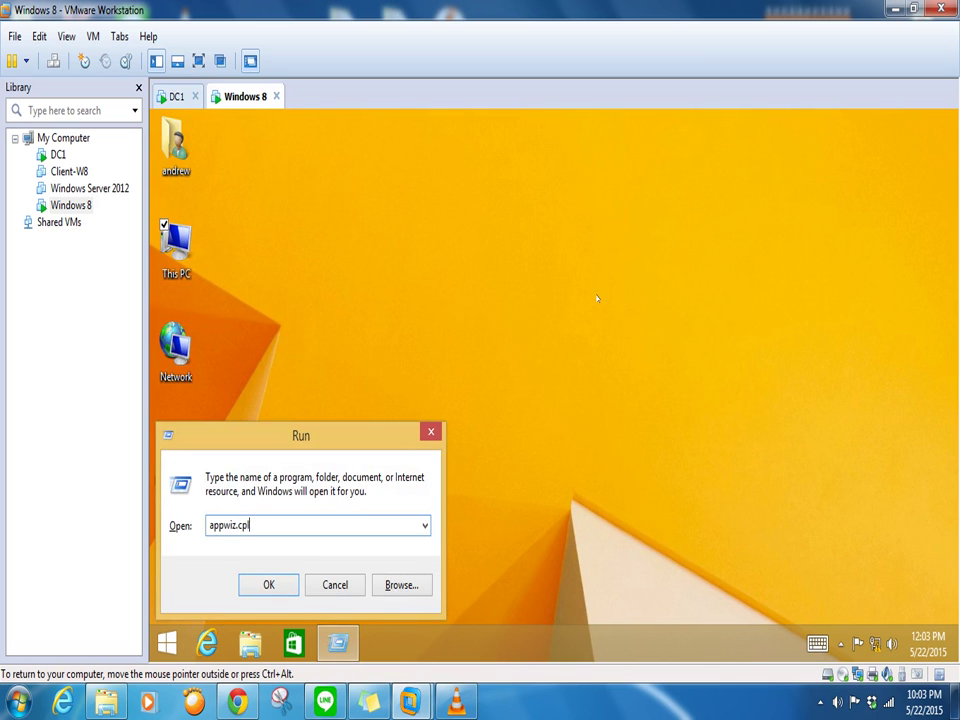
{"action": "key", "text": "Return"}
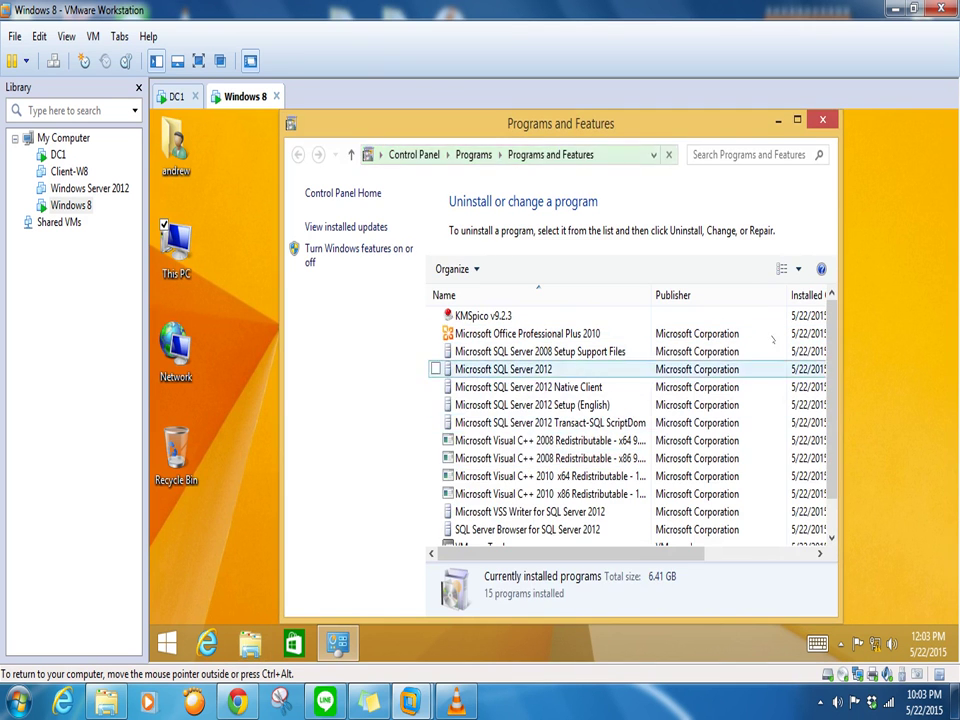
{"action": "left_click_drag", "start_coordinate": [833, 434], "coordinate": [834, 473]}
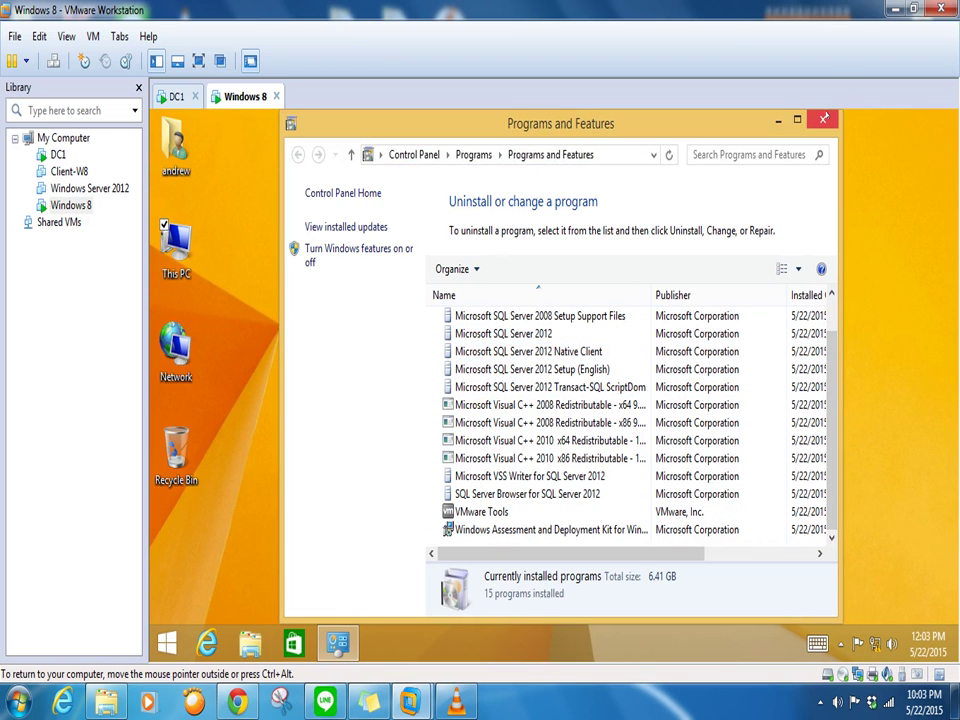
{"action": "left_click", "coordinate": [823, 121]}
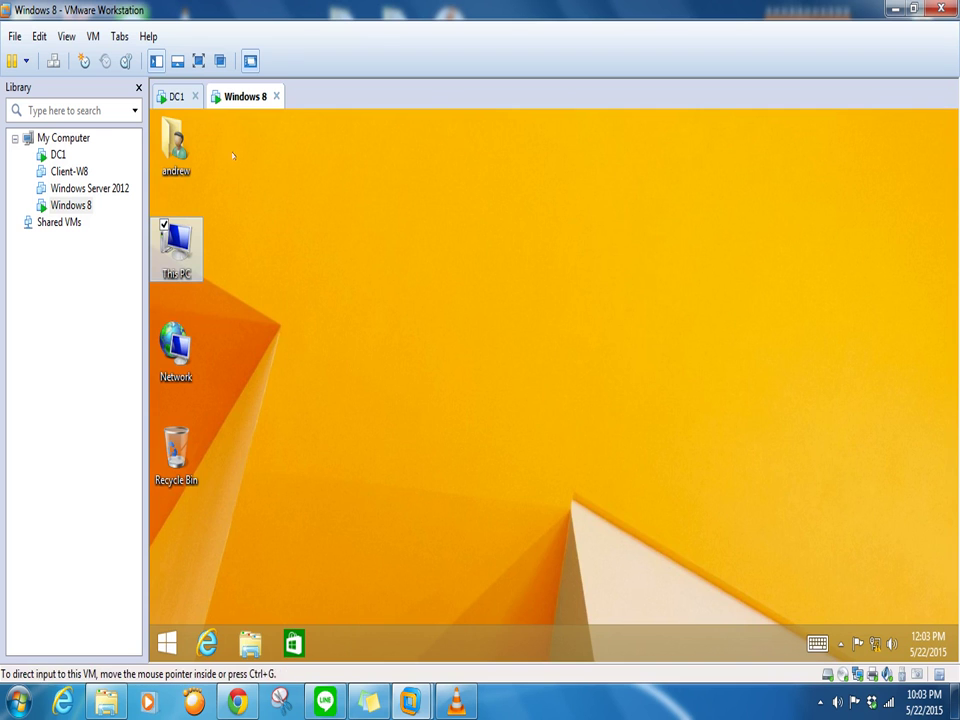
Step: Switch back to DC1 and reopen the Windows Deployment Services console to examine its Boot Images folder
{"action": "left_click", "coordinate": [178, 100]}
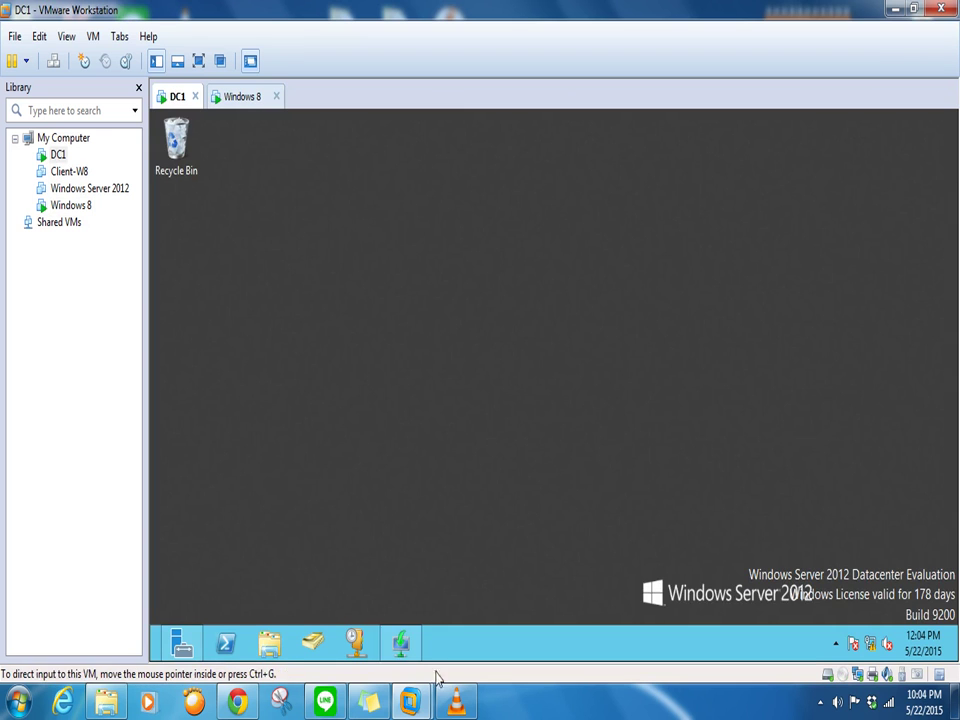
{"action": "left_click", "coordinate": [402, 648]}
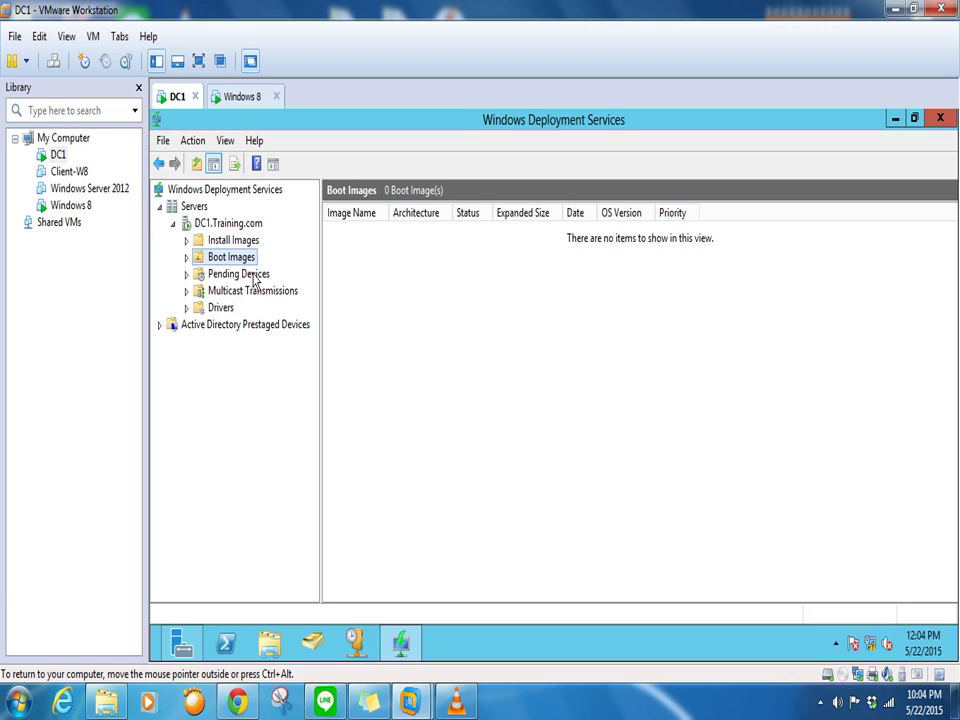
Step: On the Windows 8 virtual machine, launch the Deployment and Imaging Tools Environment, reposition its window, and begin the command copype amd64
{"action": "left_click", "coordinate": [244, 97]}
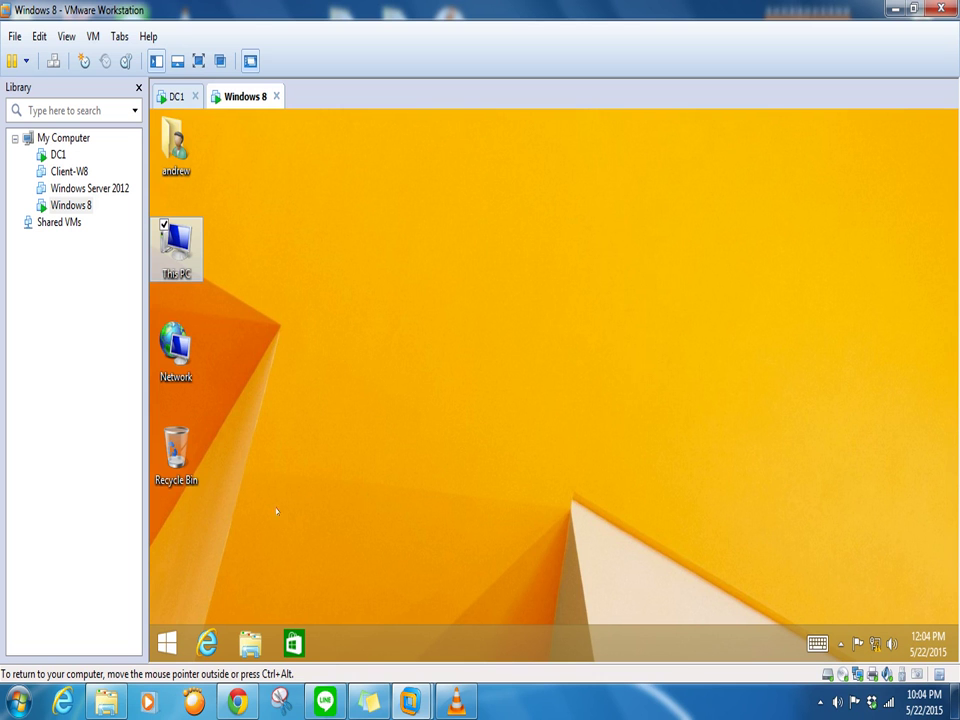
{"action": "left_click", "coordinate": [168, 644]}
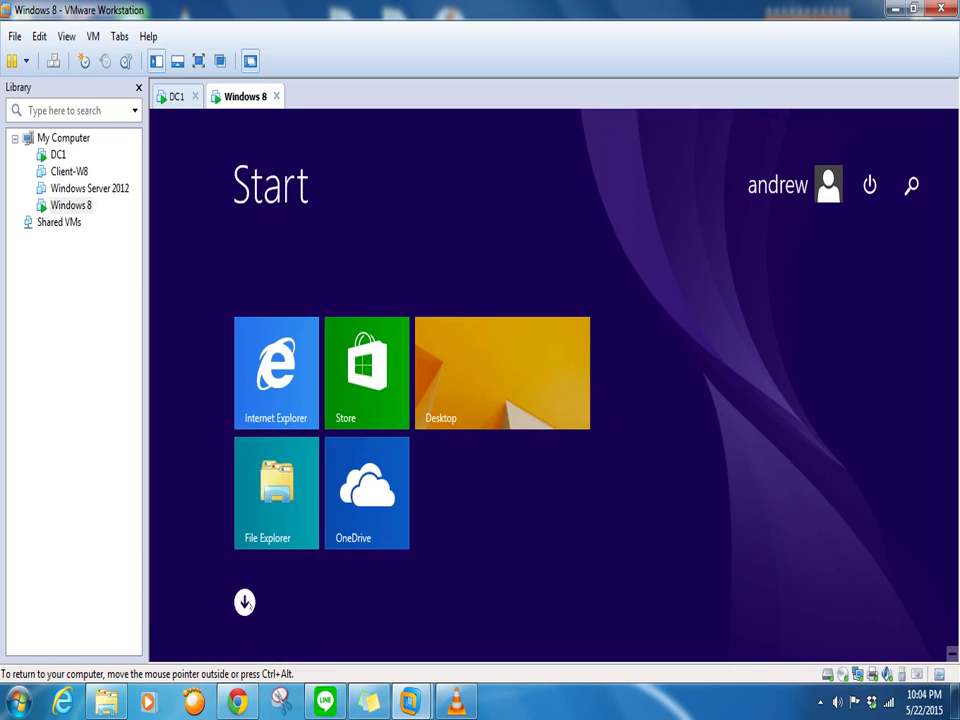
{"action": "left_click", "coordinate": [244, 602]}
{"action": "scroll", "coordinate": [382, 664], "scroll_direction": "down", "scroll_amount": 10}
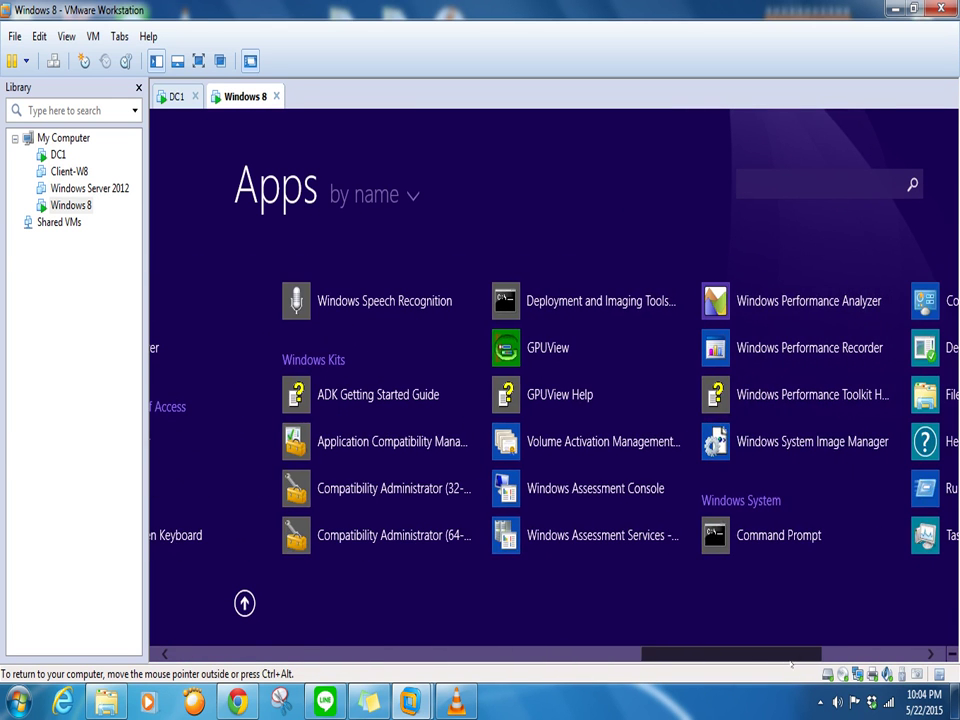
{"action": "left_click", "coordinate": [618, 309]}
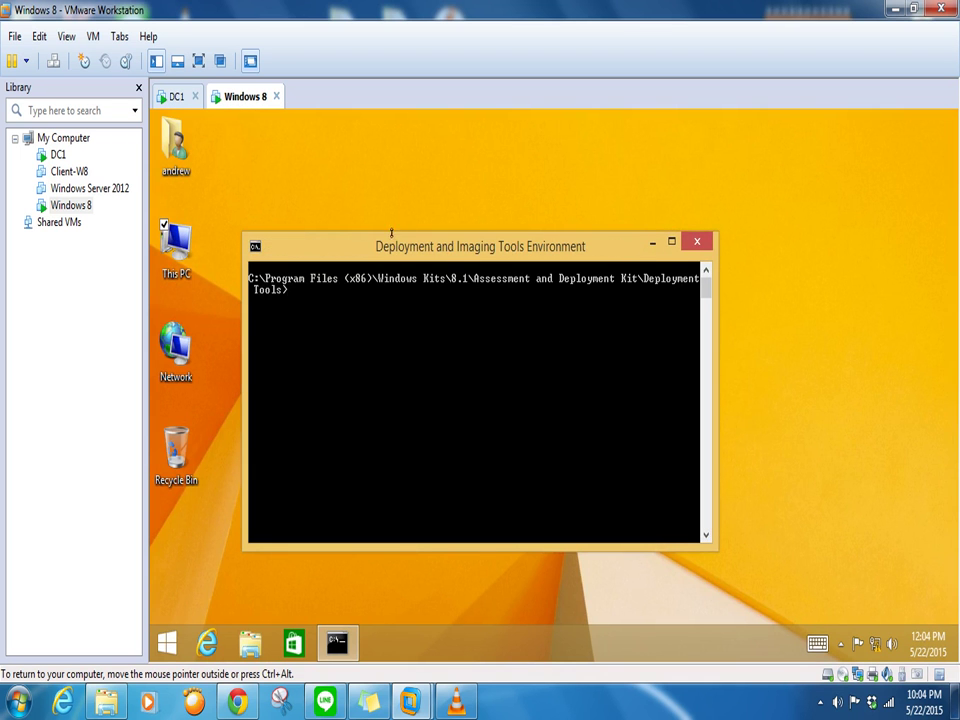
{"action": "left_click_drag", "start_coordinate": [593, 249], "coordinate": [665, 177]}
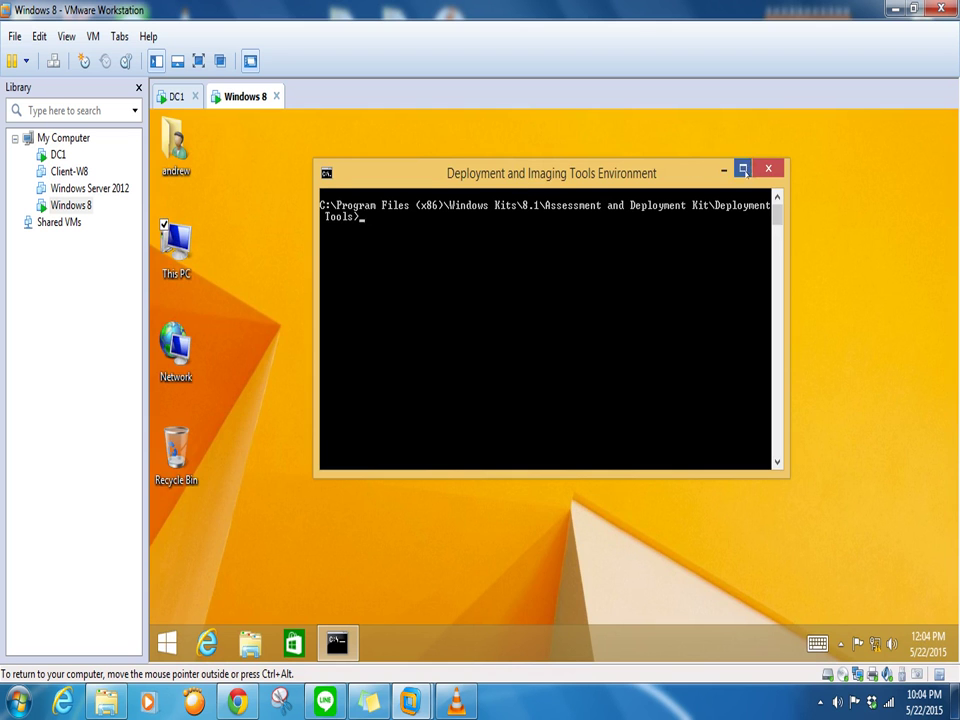
{"action": "left_click", "coordinate": [744, 170]}
{"action": "left_click_drag", "start_coordinate": [490, 122], "coordinate": [707, 194]}
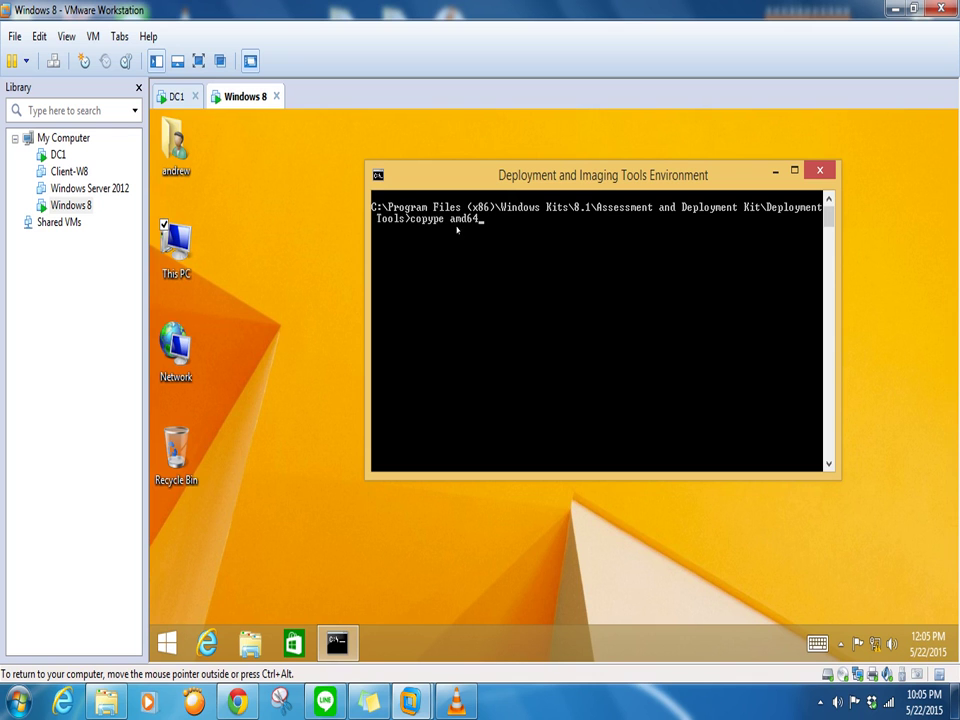
Step: Check the system type of the Windows 8 machine in This PC's properties and close the window
{"action": "right_click", "coordinate": [153, 268]}
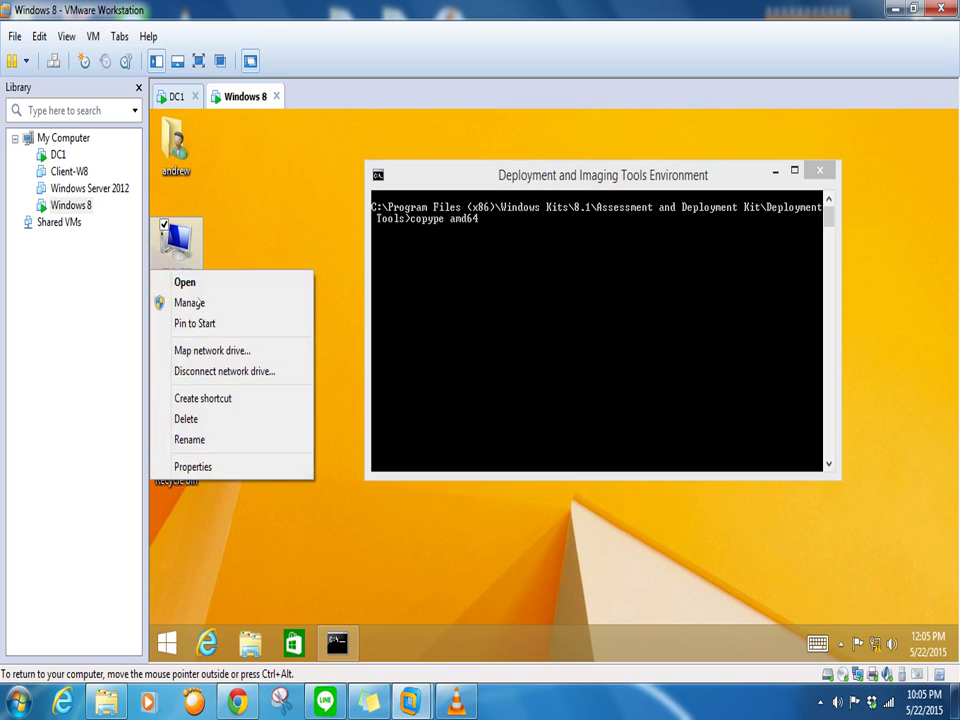
{"action": "left_click", "coordinate": [215, 467]}
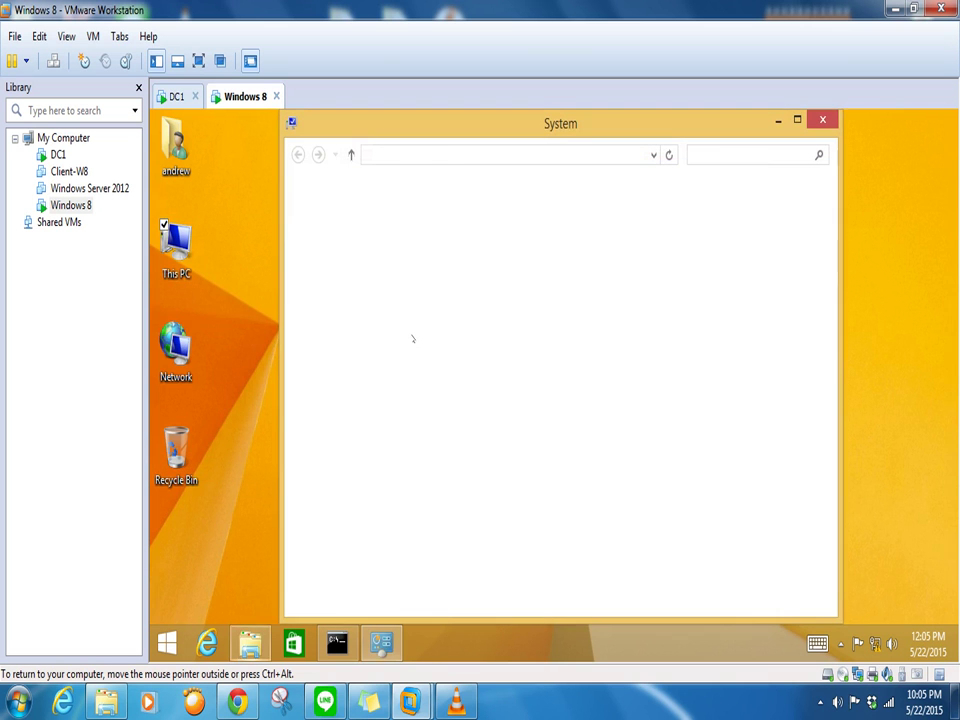
{"action": "scroll", "coordinate": [561, 511], "scroll_direction": "down", "scroll_amount": 1}
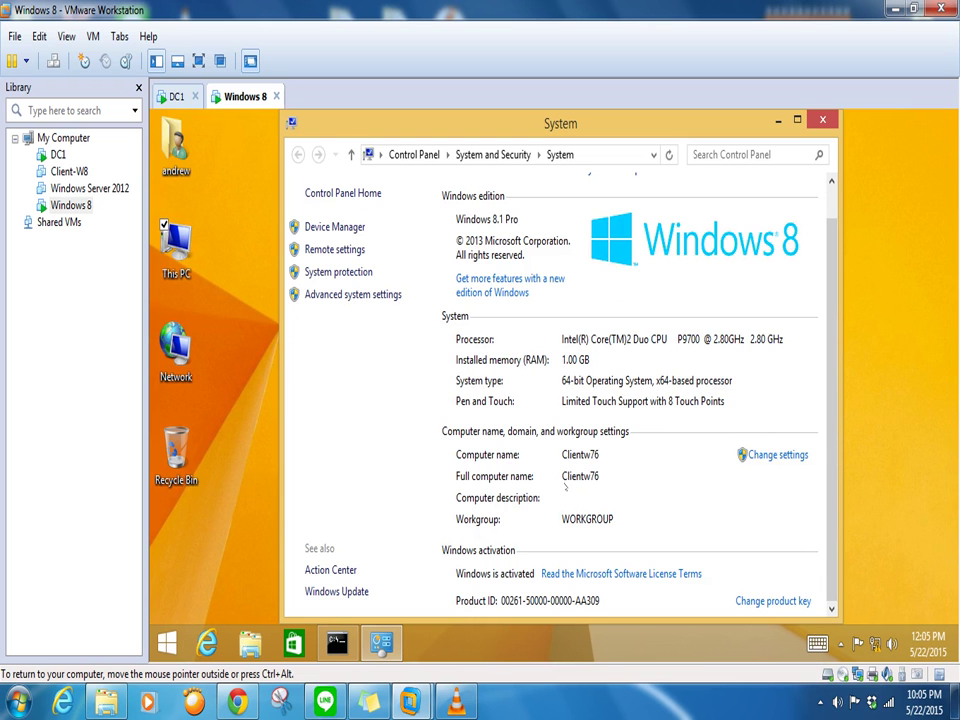
{"action": "left_click", "coordinate": [822, 119]}
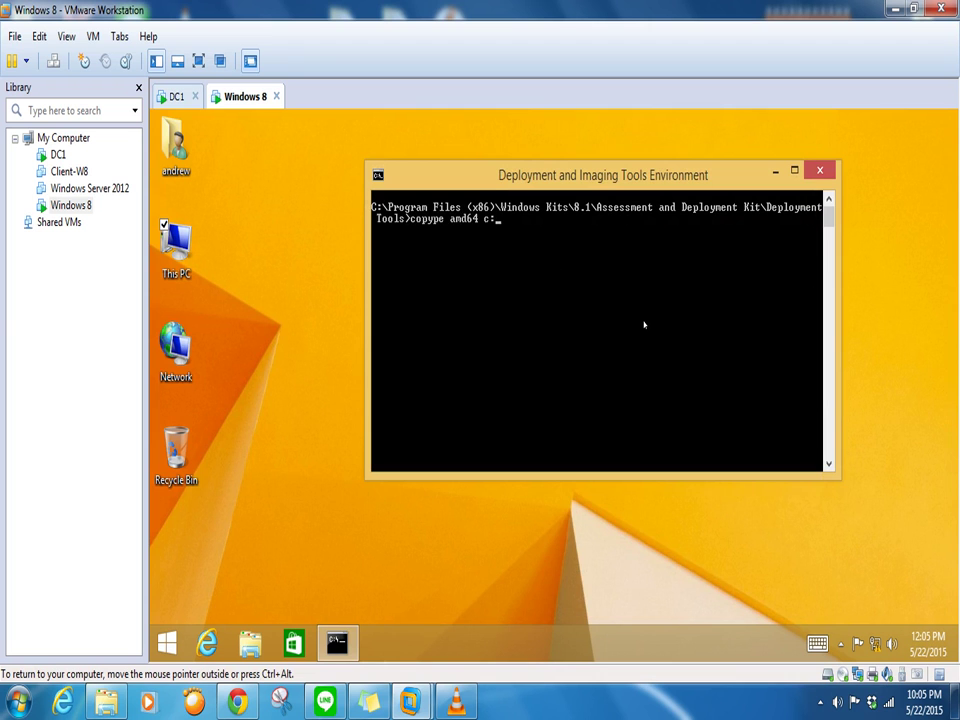
Step: Complete the command line as copype amd64 c:\winpe, and check the existing folders on Local Disk (C:)
{"action": "type", "text": "winpe"}
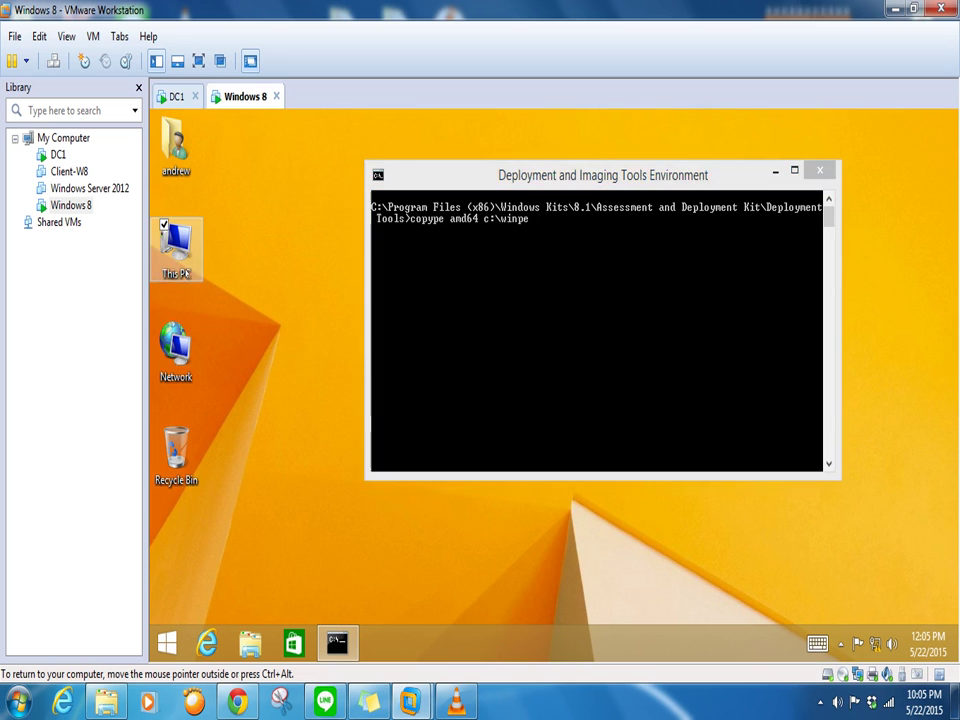
{"action": "left_click", "coordinate": [180, 268]}
{"action": "double_click", "coordinate": [180, 268]}
{"action": "double_click", "coordinate": [643, 422]}
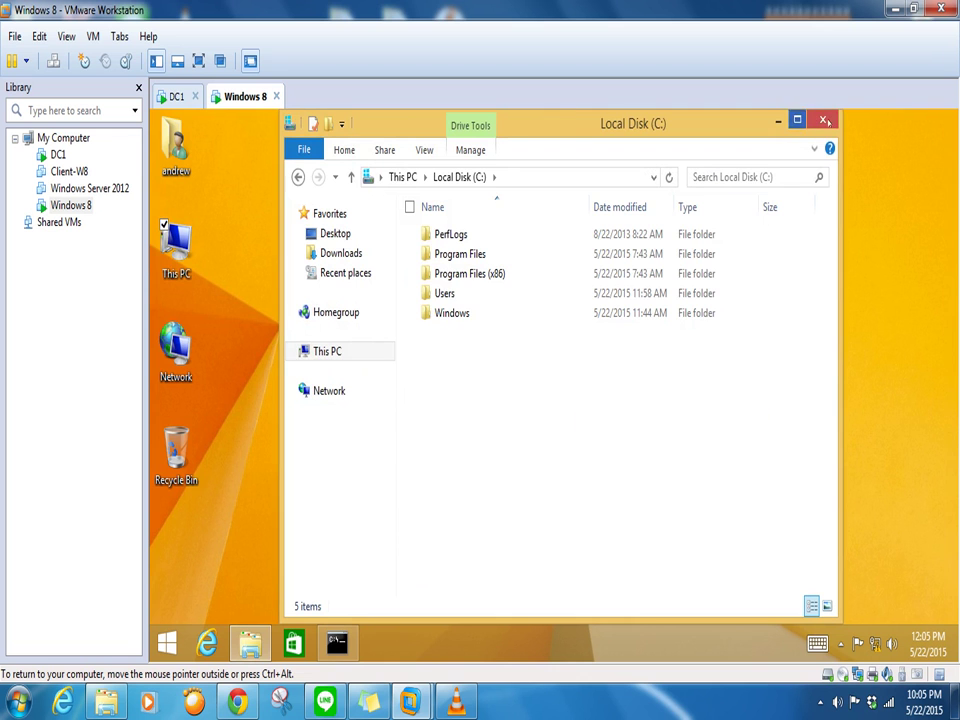
{"action": "left_click", "coordinate": [820, 120]}
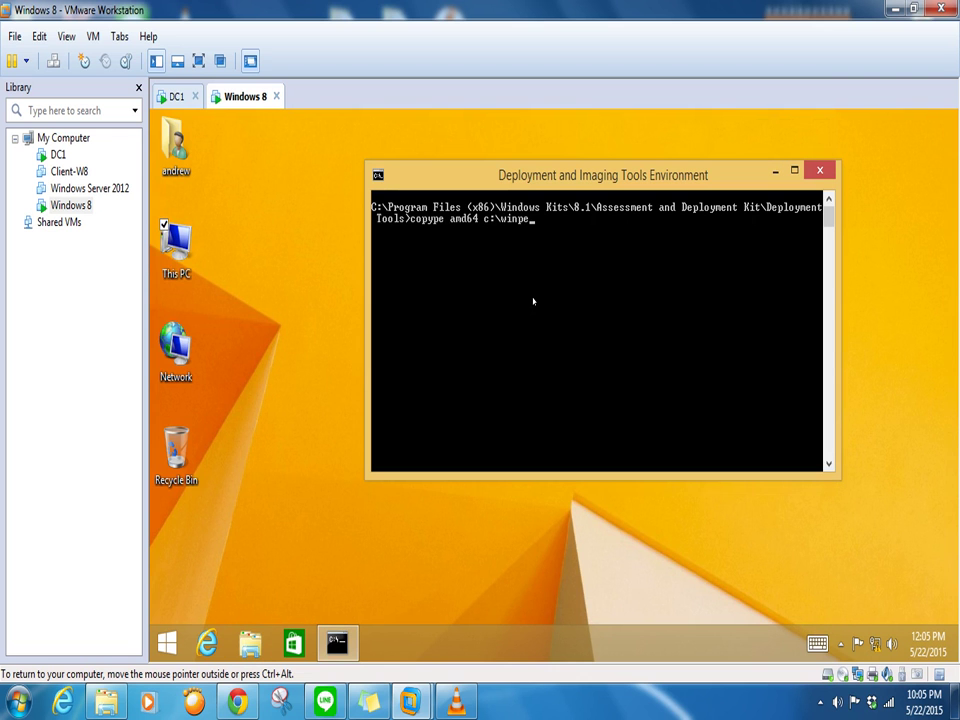
Step: Run the entered copype command, open the winpe folder on Local Disk (C:) while files copy, and minimize its window
{"action": "key", "text": "Return"}
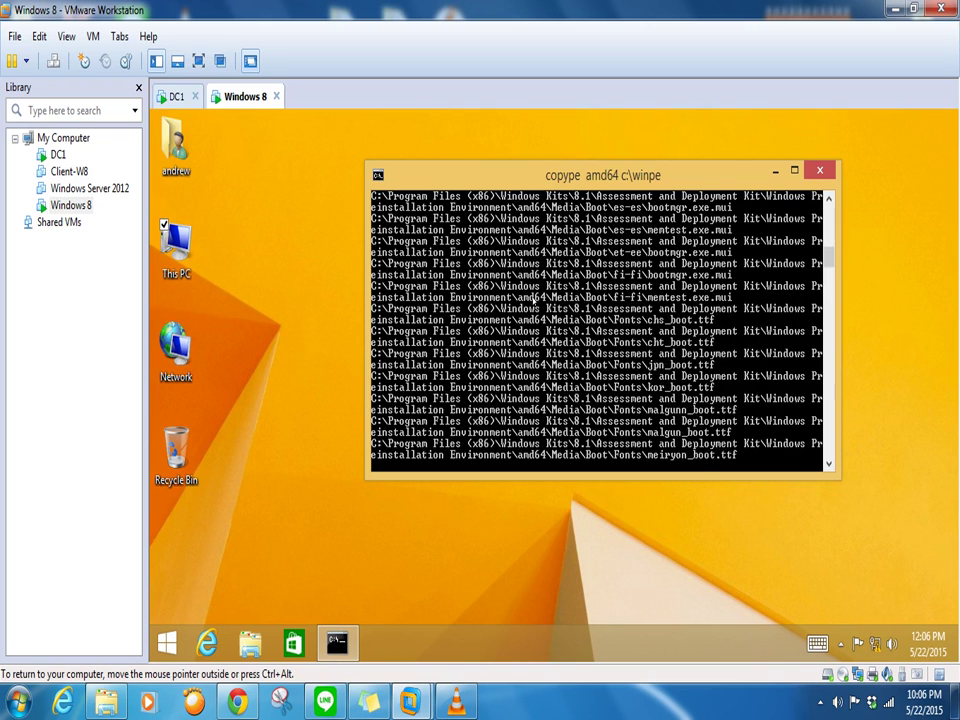
{"action": "double_click", "coordinate": [190, 252]}
{"action": "double_click", "coordinate": [640, 432]}
{"action": "double_click", "coordinate": [450, 332]}
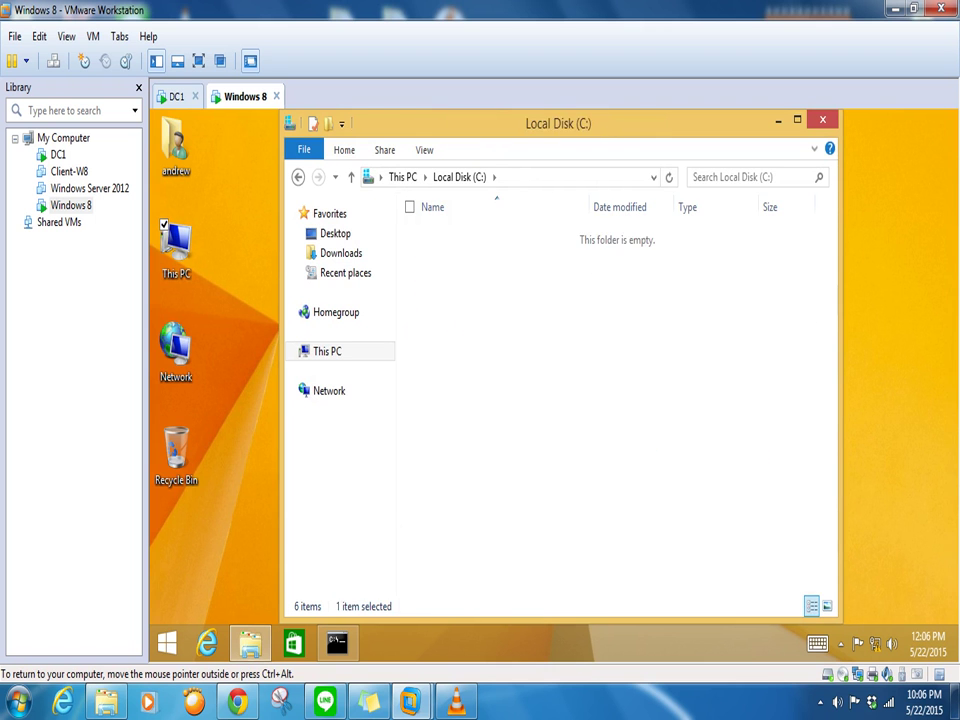
{"action": "left_click", "coordinate": [780, 121]}
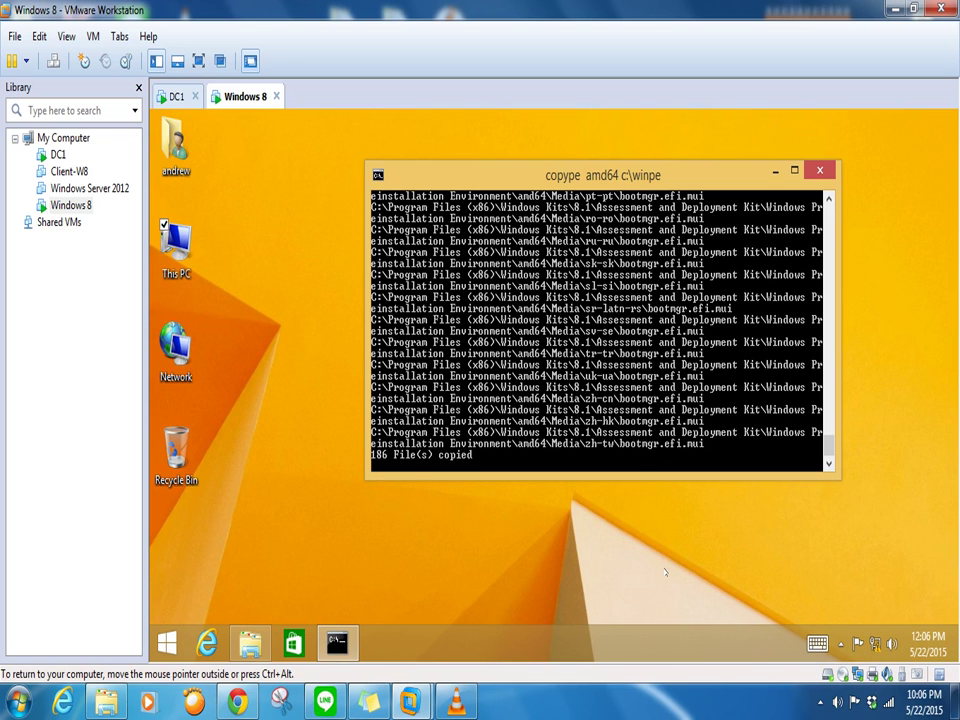
Step: Examine the contents of the winpe folder on Local Disk (C:), close its window, and view the Boot Images on DC1
{"action": "left_click", "coordinate": [250, 643]}
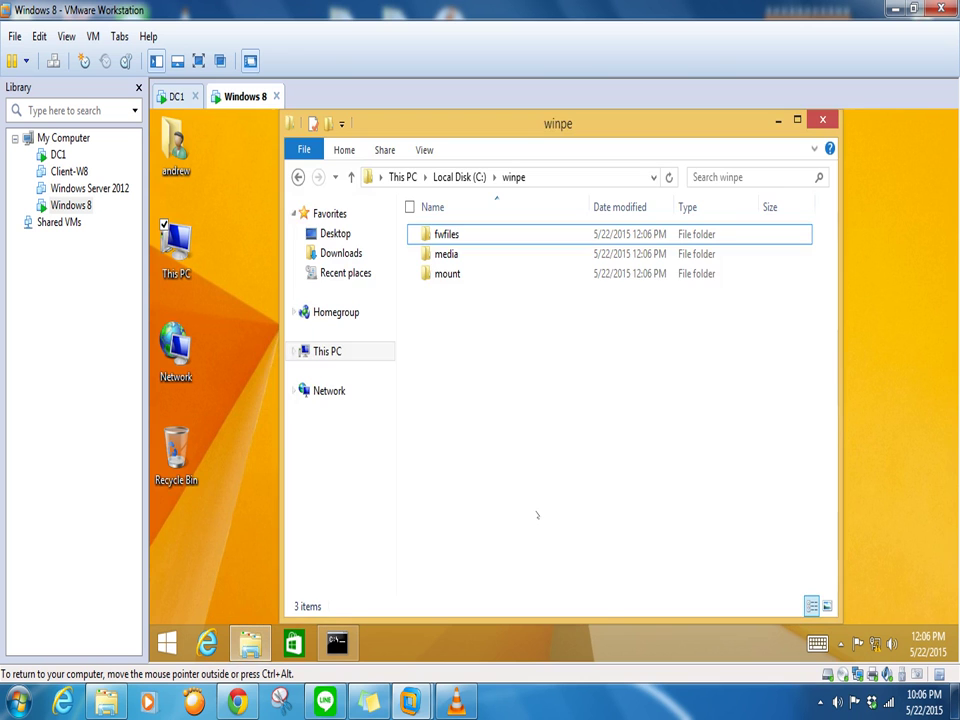
{"action": "left_click", "coordinate": [351, 177]}
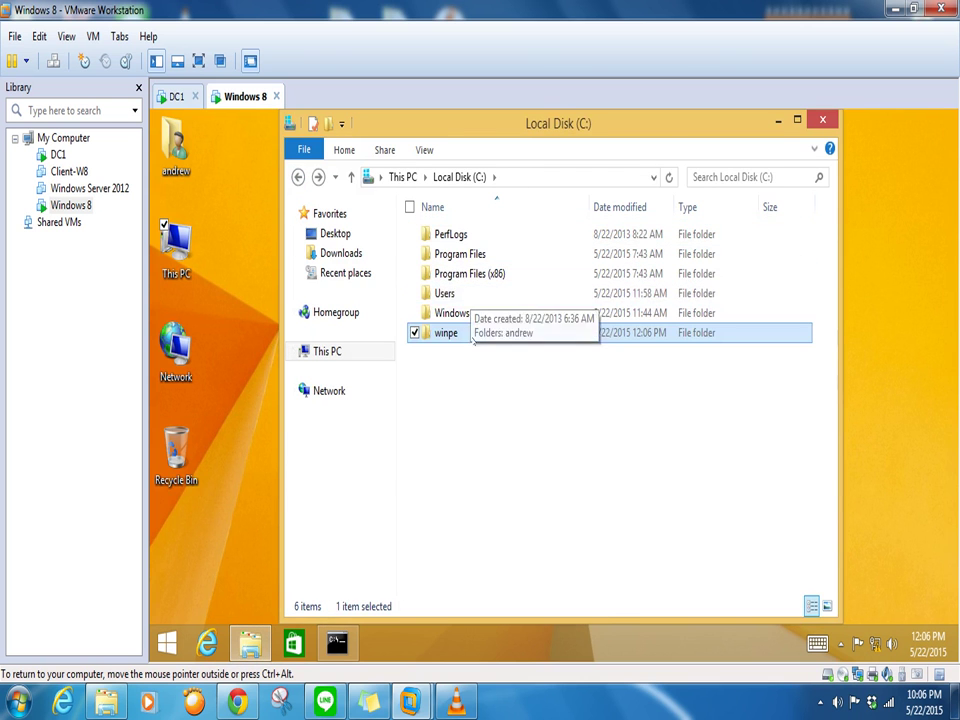
{"action": "double_click", "coordinate": [470, 333]}
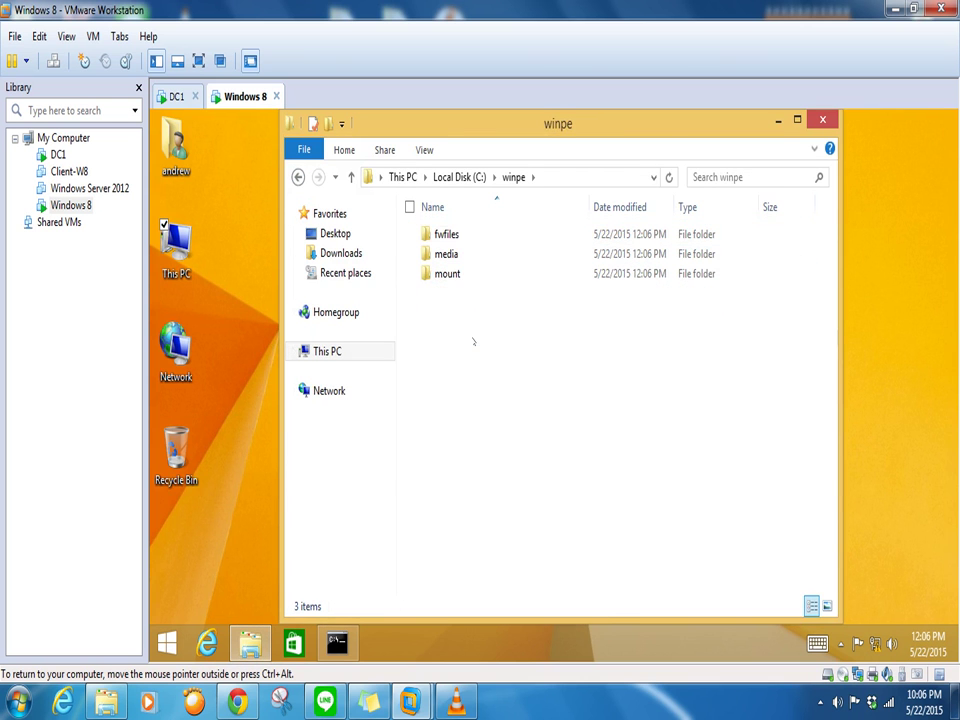
{"action": "left_click", "coordinate": [830, 118]}
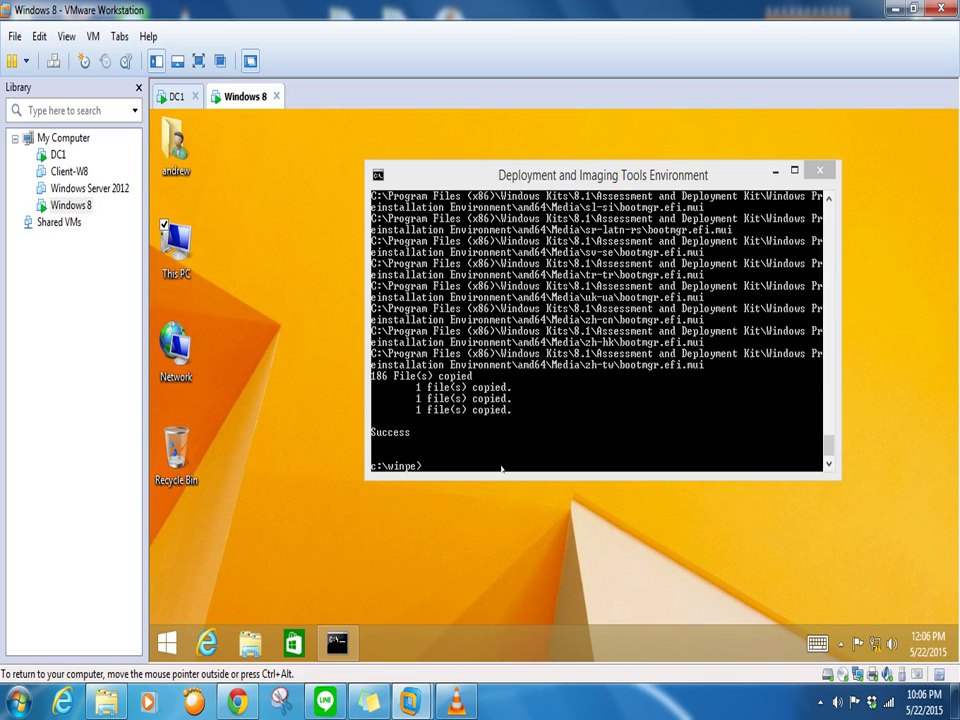
{"action": "left_click", "coordinate": [175, 97]}
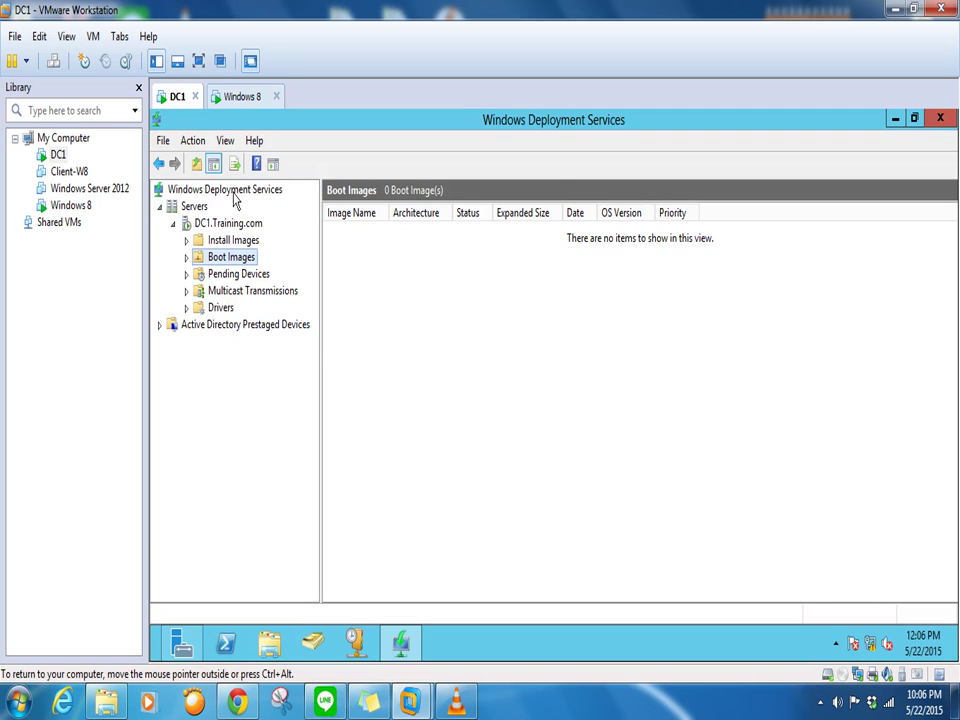
Step: On the Windows 8 virtual machine, run makewinpemedia /iso "c:\winpe" "c:\winpe\Capturewin8.iso" in the Deployment and Imaging Tools Environment
{"action": "left_click", "coordinate": [243, 98]}
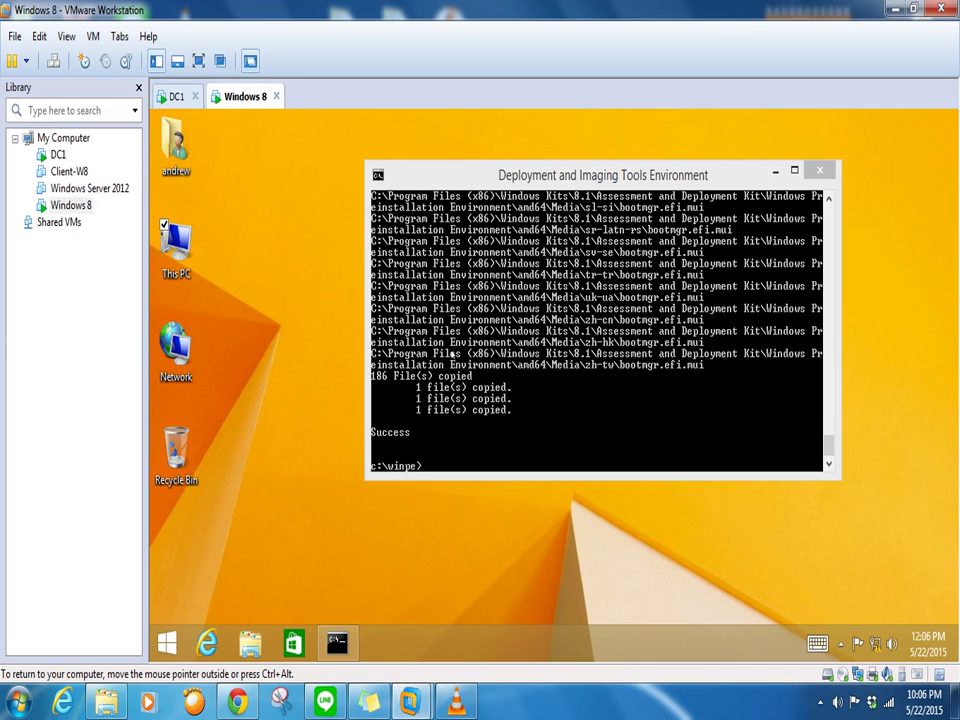
{"action": "left_click", "coordinate": [484, 470]}
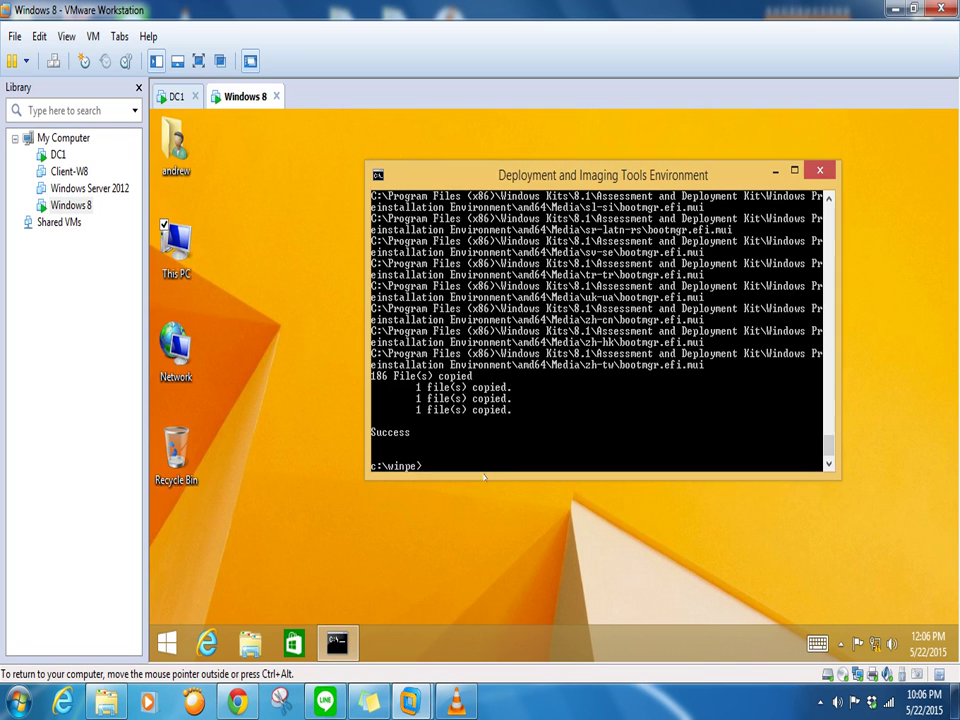
{"action": "type", "text": "makewinpemedi"}
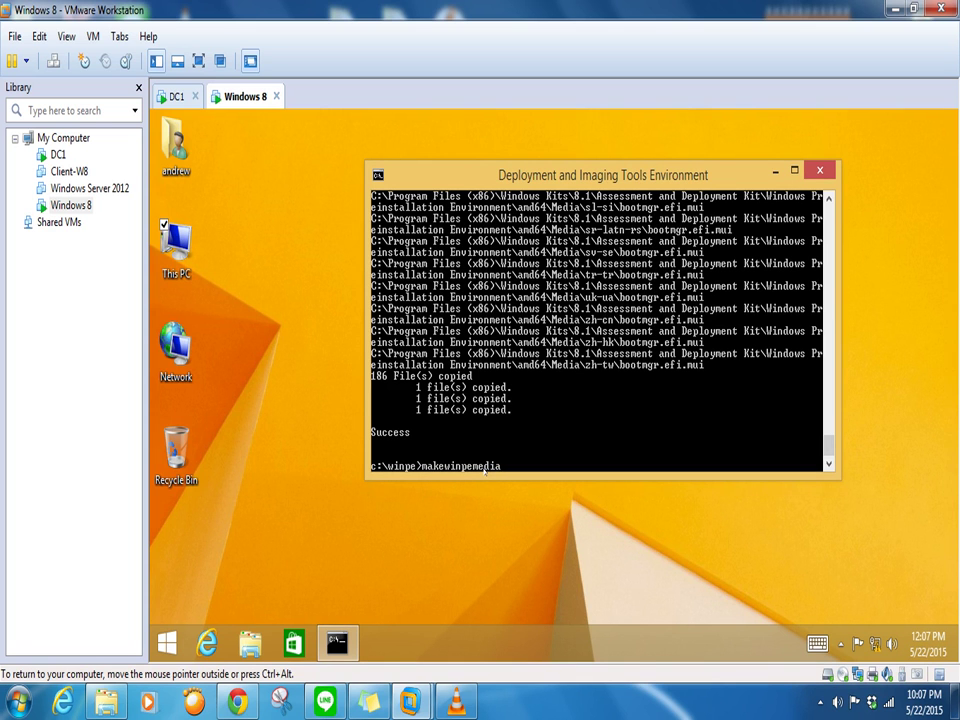
{"action": "type", "text": "a"}
{"action": "type", "text": " /iso \"c:\\winpe"}
{"action": "type", "text": "\"c:\\winp"}
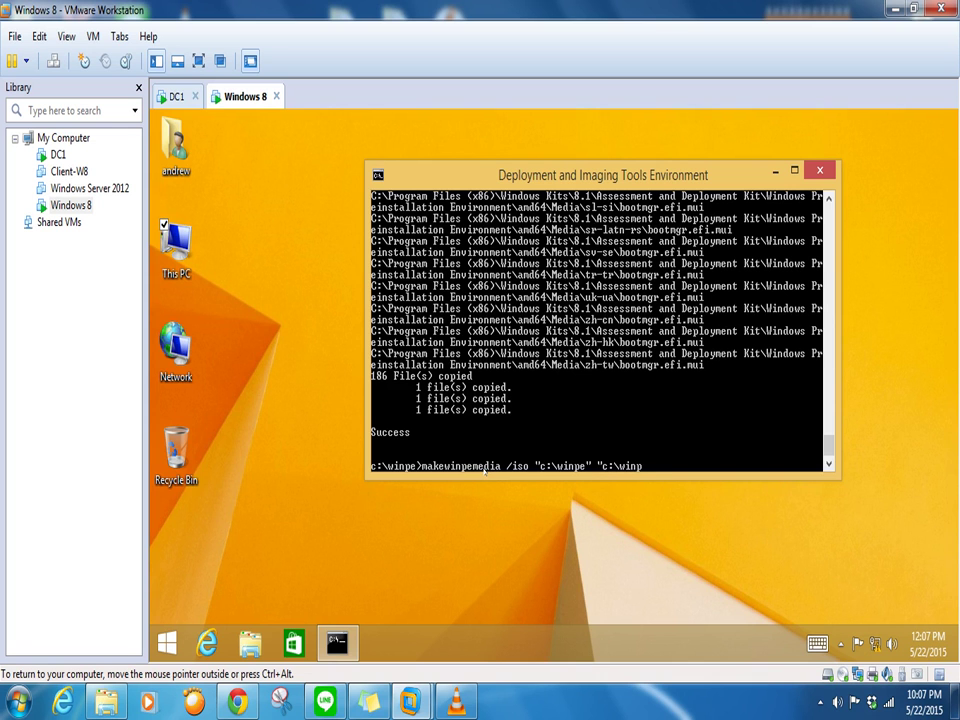
{"action": "type", "text": "e\\Capture"}
{"action": "type", "text": "win8.iso\""}
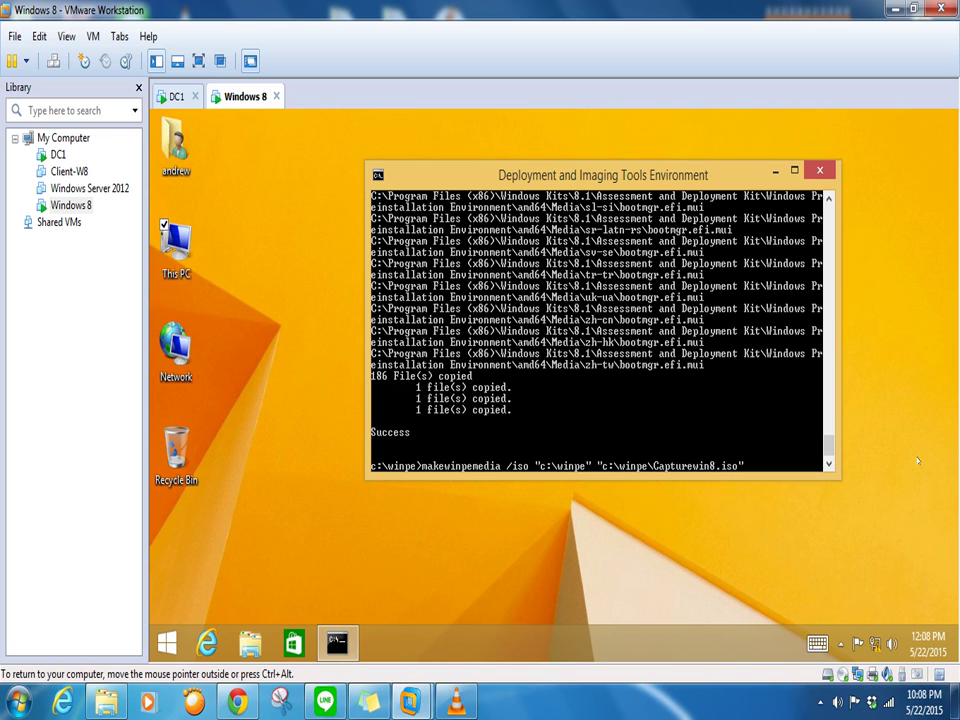
{"action": "key", "text": "Return"}
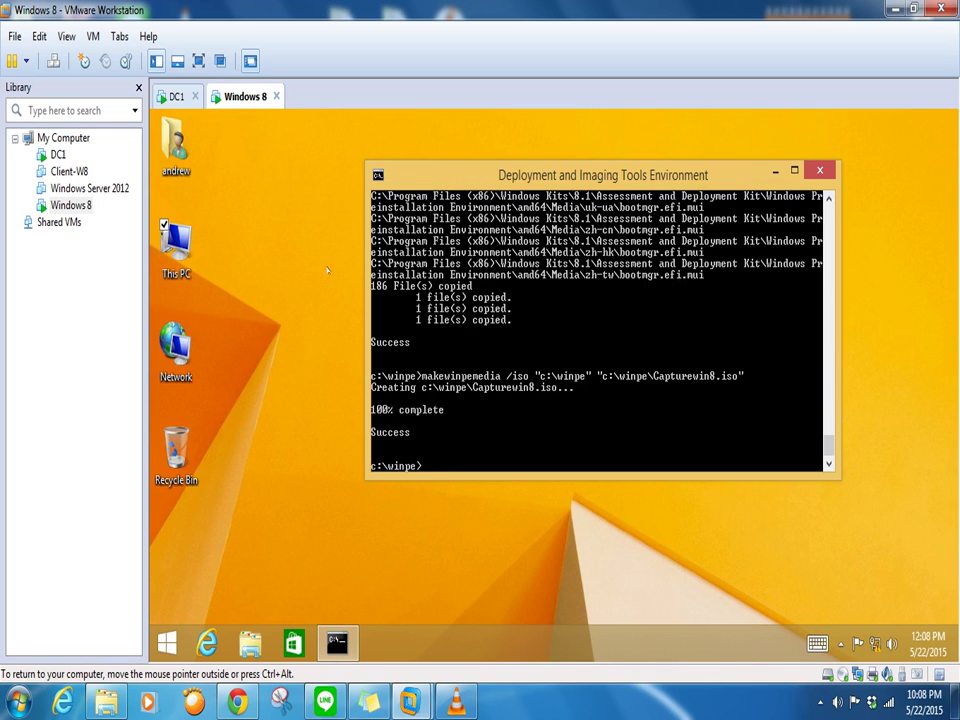
Step: Check the winpe folder on Local Disk (C:) for the Capturewin8 image and its path against the command, and close the window
{"action": "left_click", "coordinate": [257, 647]}
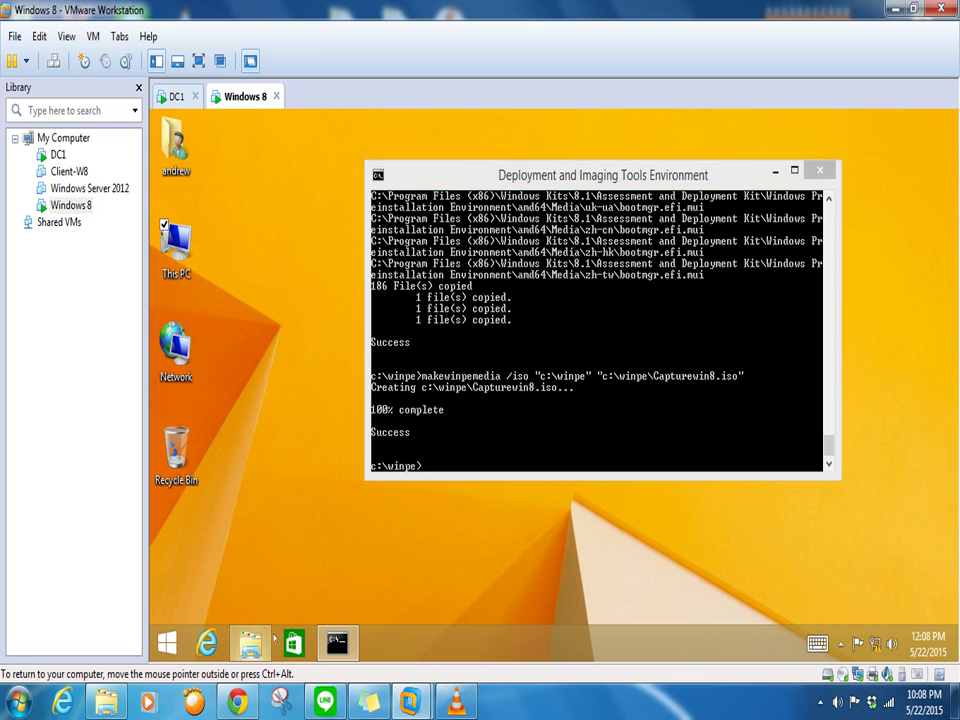
{"action": "left_click", "coordinate": [673, 434]}
{"action": "double_click", "coordinate": [673, 434]}
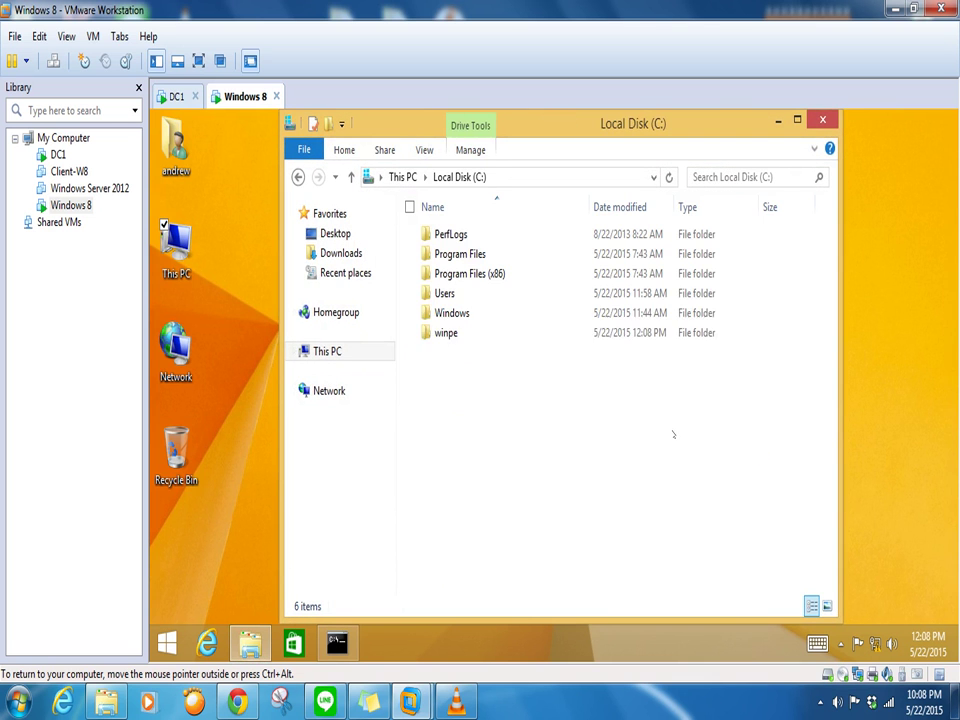
{"action": "double_click", "coordinate": [448, 332]}
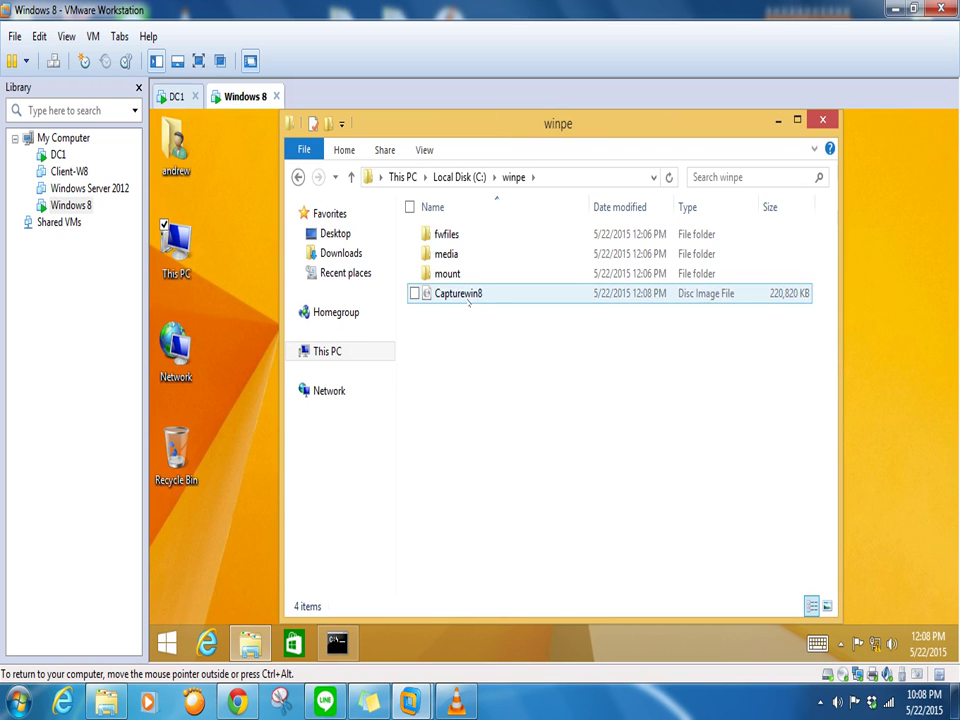
{"action": "left_click_drag", "start_coordinate": [606, 126], "coordinate": [660, 426]}
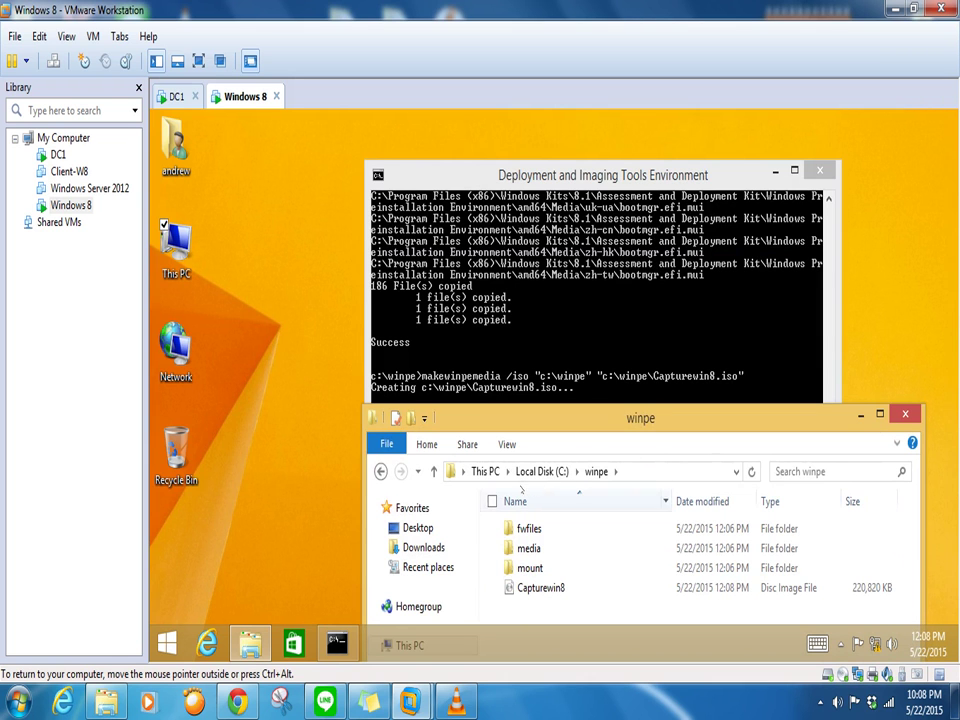
{"action": "left_click", "coordinate": [636, 467]}
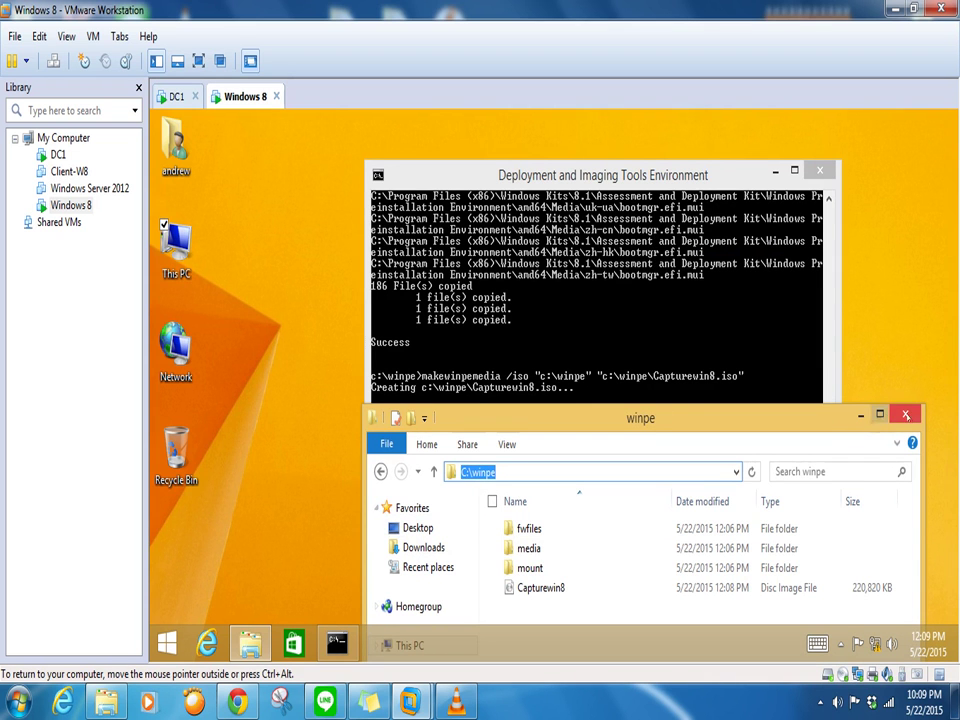
{"action": "left_click", "coordinate": [905, 414]}
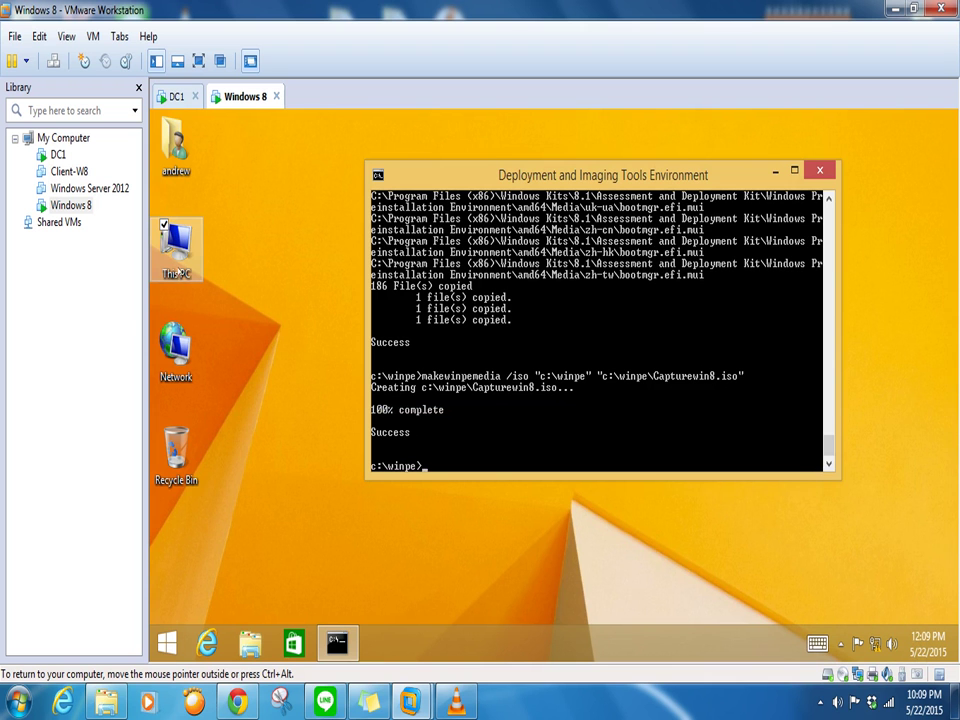
Step: Copy the Capturewin8 disc image from the winpe folder on Local Disk (C:) to the clipboard
{"action": "double_click", "coordinate": [178, 255]}
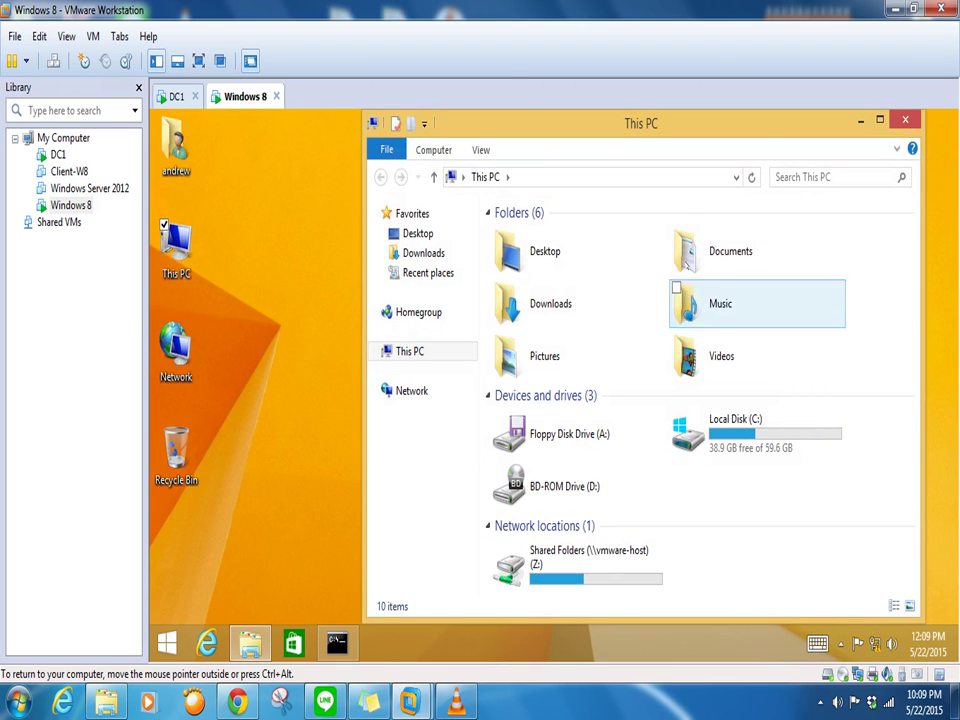
{"action": "double_click", "coordinate": [752, 445]}
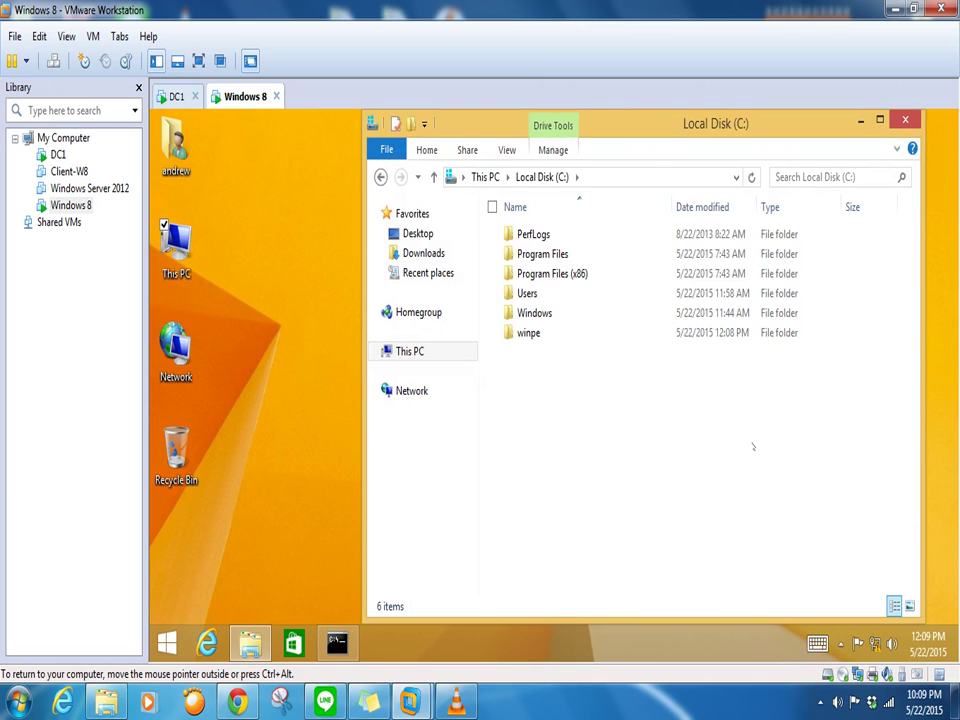
{"action": "left_click", "coordinate": [530, 336]}
{"action": "double_click", "coordinate": [530, 336]}
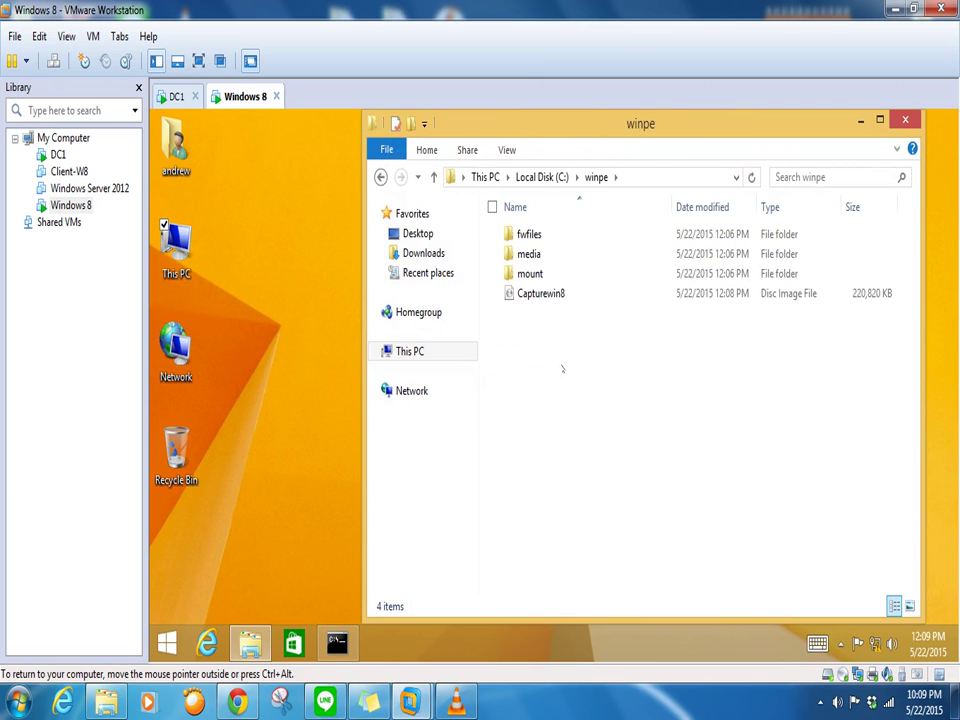
{"action": "right_click", "coordinate": [545, 294]}
{"action": "left_click", "coordinate": [458, 423]}
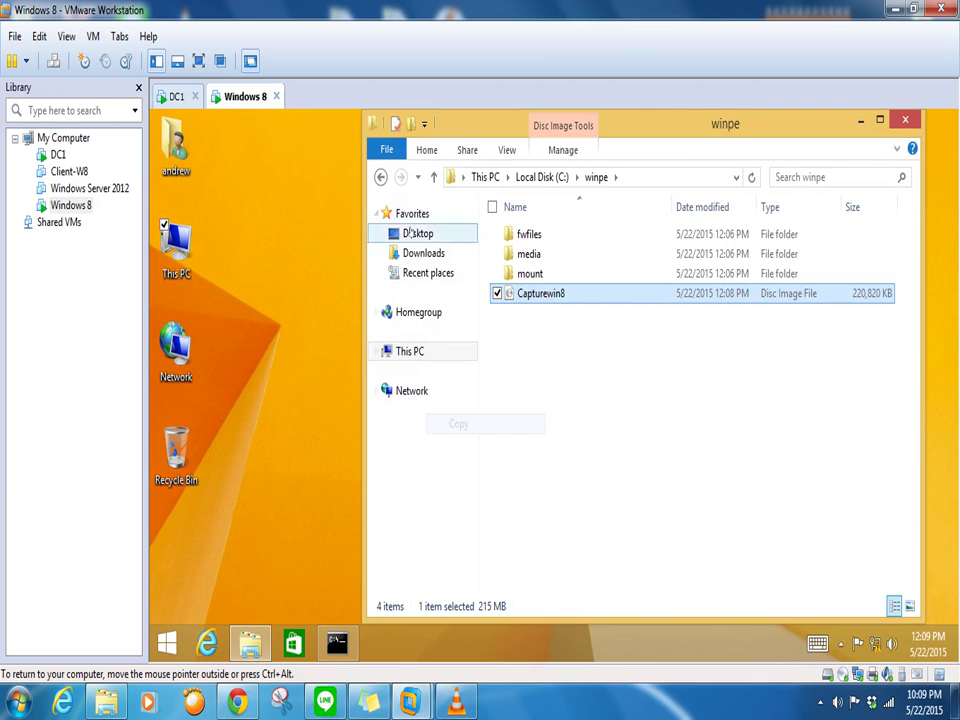
Step: Delete the windowspe64 disc image from the D folder in Shared Folders (Z:)
{"action": "key", "text": "BackSpace"}
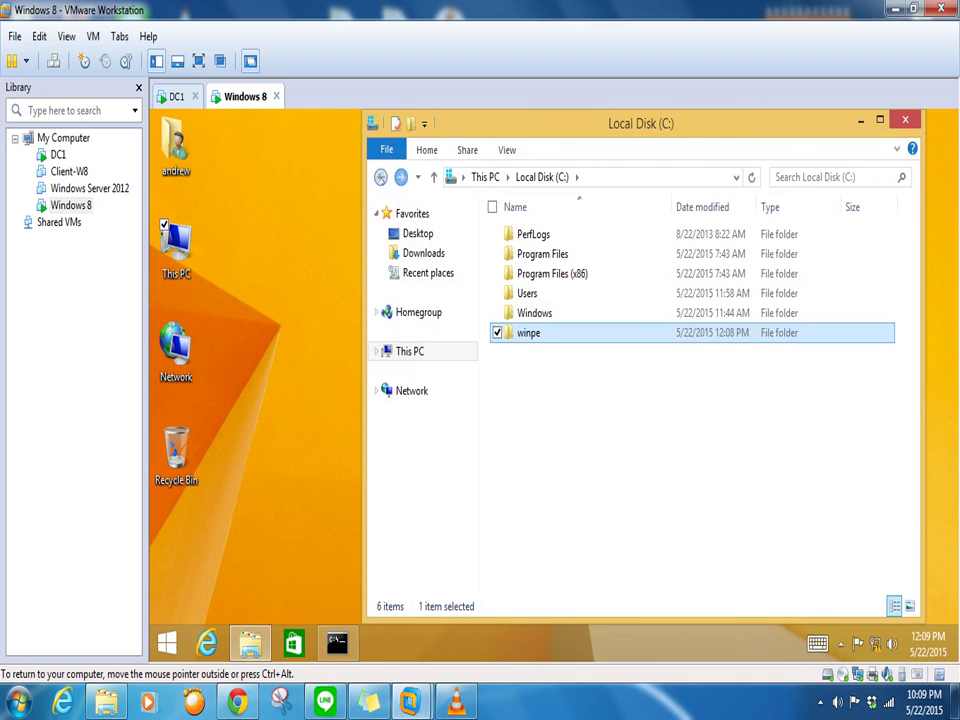
{"action": "key", "text": "BackSpace"}
{"action": "double_click", "coordinate": [565, 558]}
{"action": "double_click", "coordinate": [516, 232]}
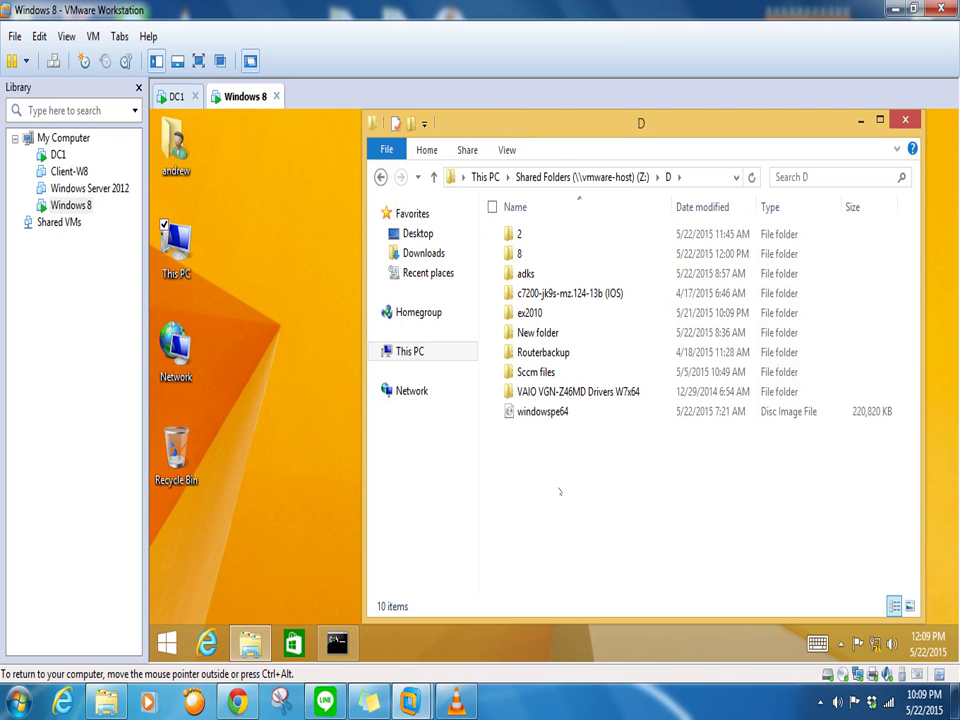
{"action": "left_click", "coordinate": [548, 412]}
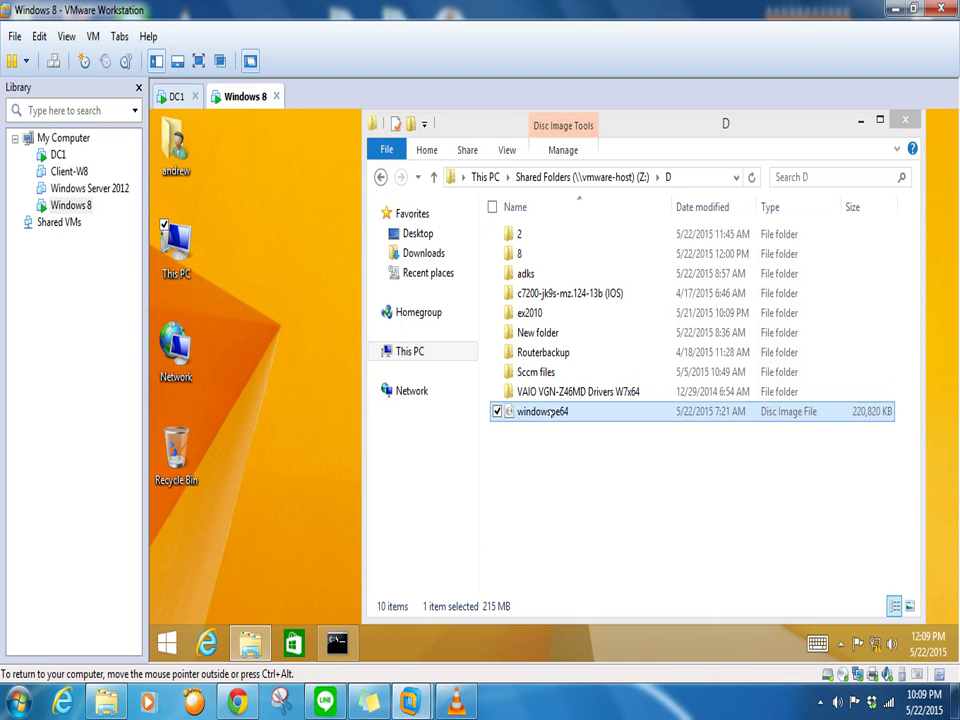
{"action": "key", "text": "Delete"}
{"action": "key", "text": "Return"}
Step: Paste Capturewin8 into the shared D folder, and close both the folder window and the Deployment and Imaging Tools Environment
{"action": "right_click", "coordinate": [548, 426]}
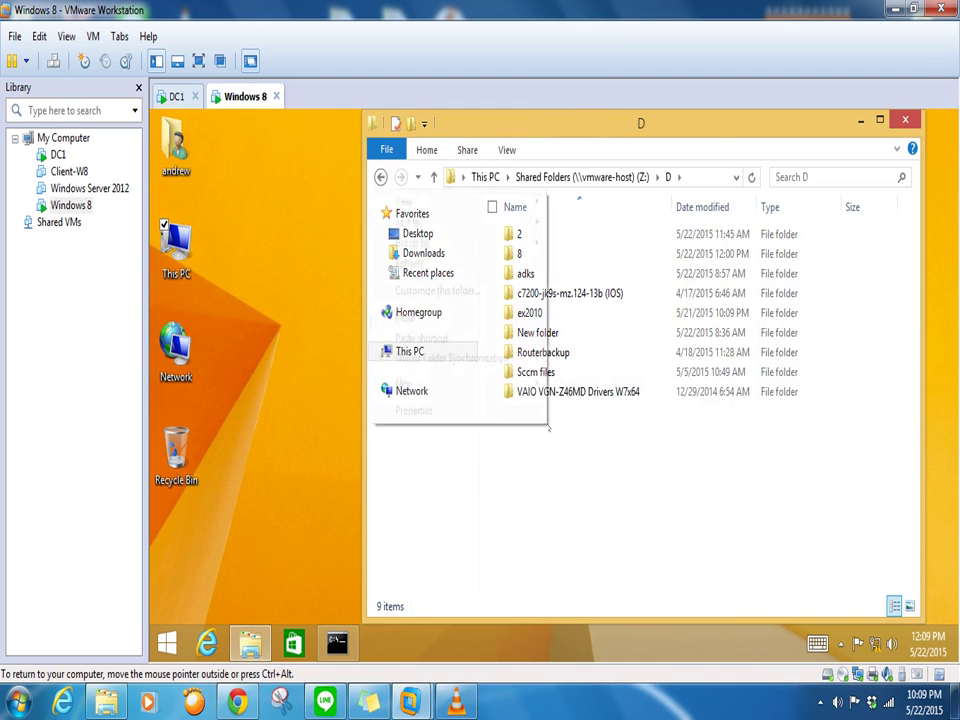
{"action": "left_click", "coordinate": [424, 317]}
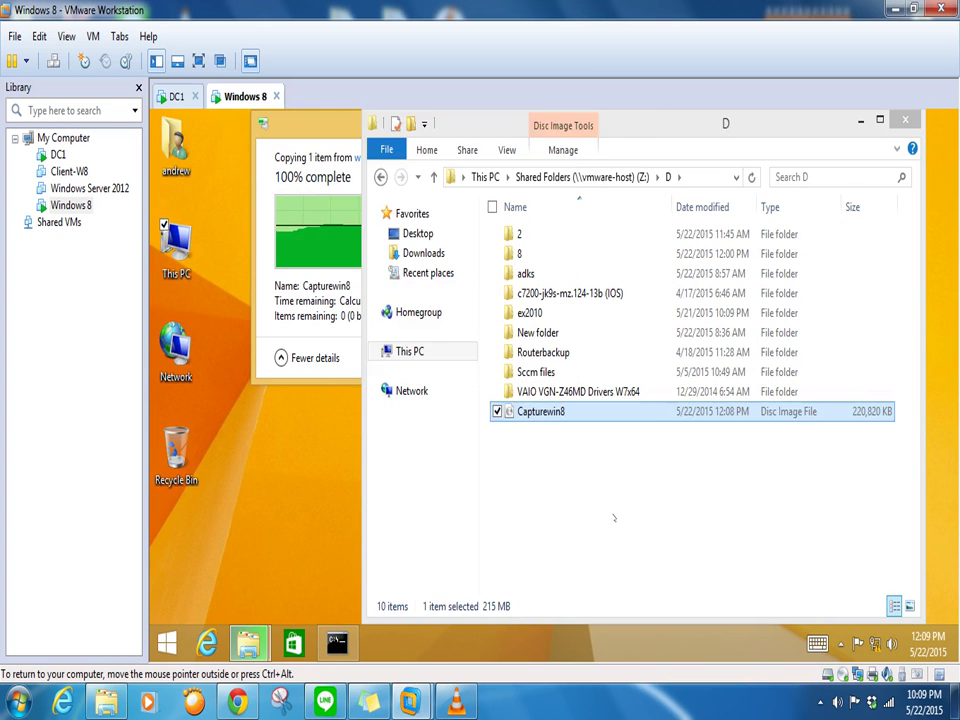
{"action": "left_click", "coordinate": [582, 494]}
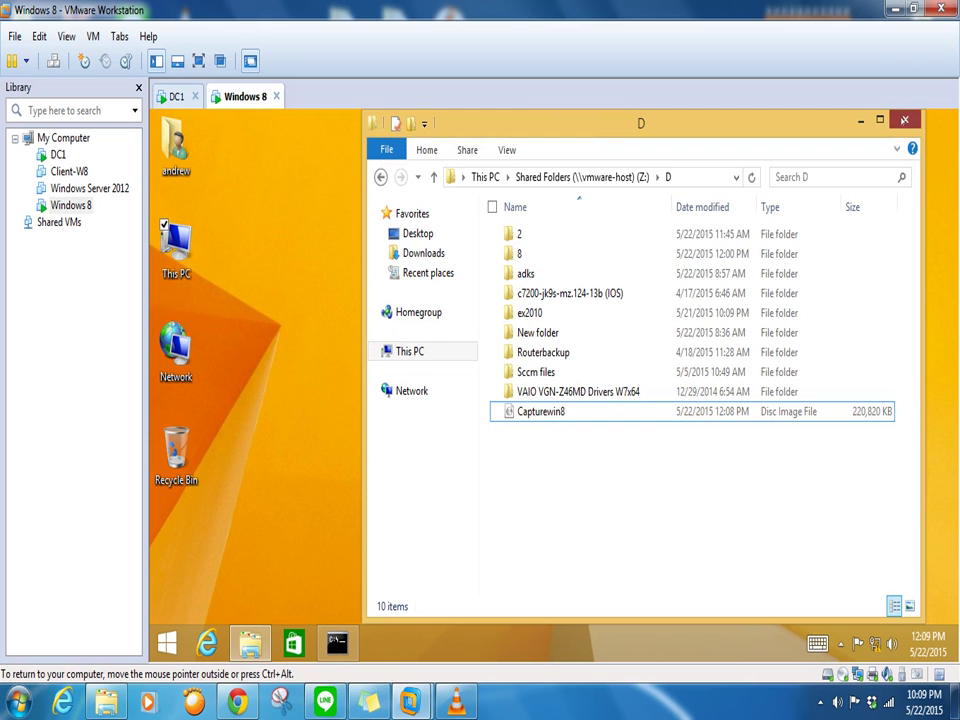
{"action": "left_click", "coordinate": [904, 120]}
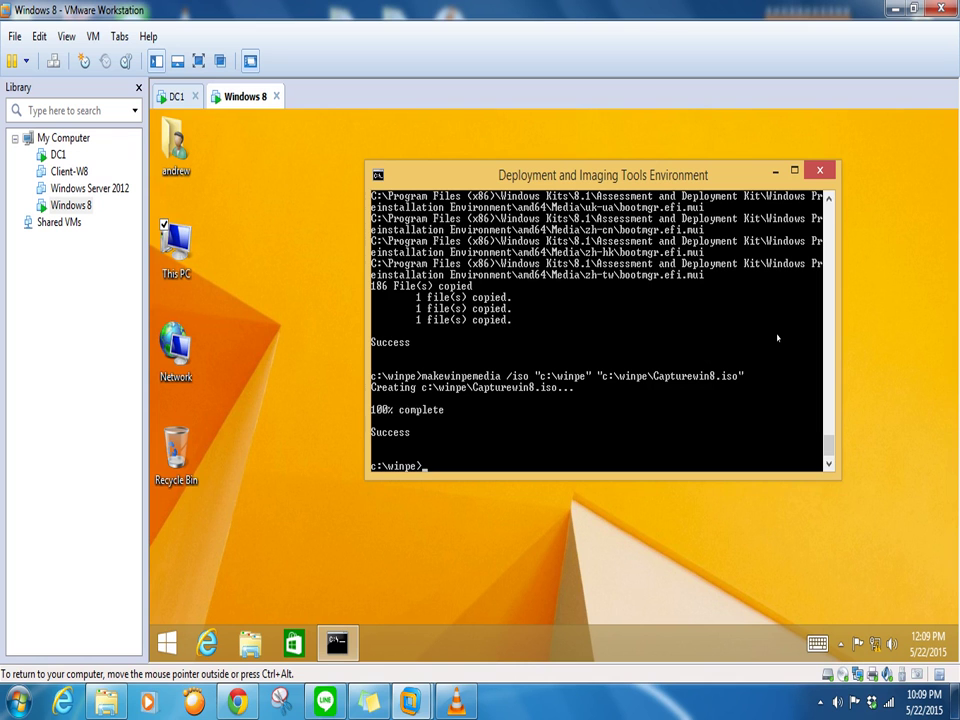
{"action": "left_click", "coordinate": [818, 171]}
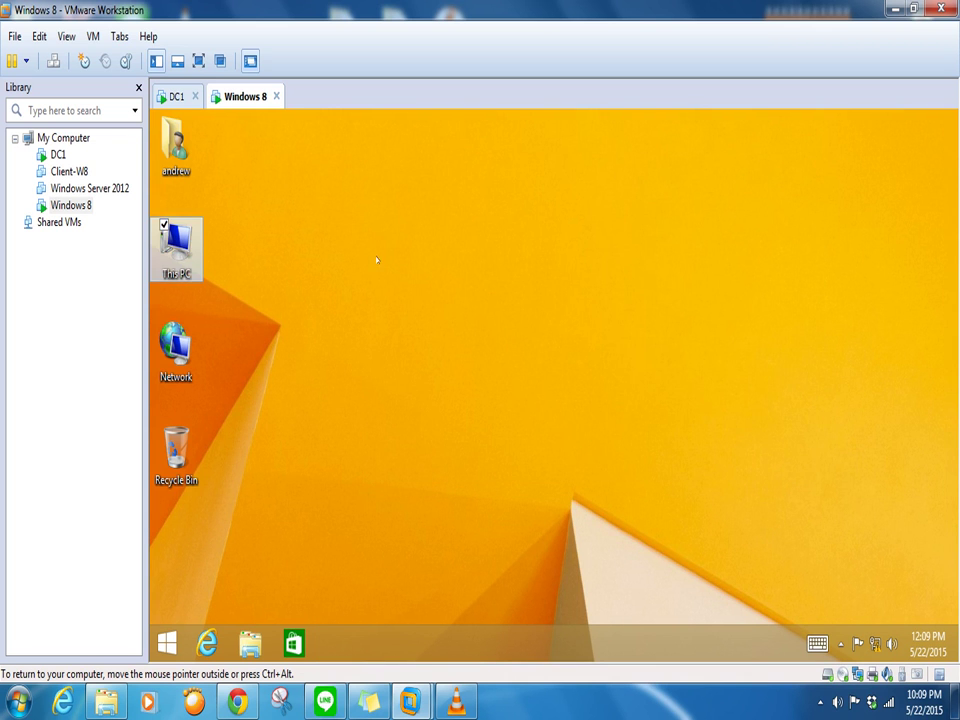
Step: Open the System32 folder inside the Windows folder on Local Disk (C:)
{"action": "double_click", "coordinate": [178, 238]}
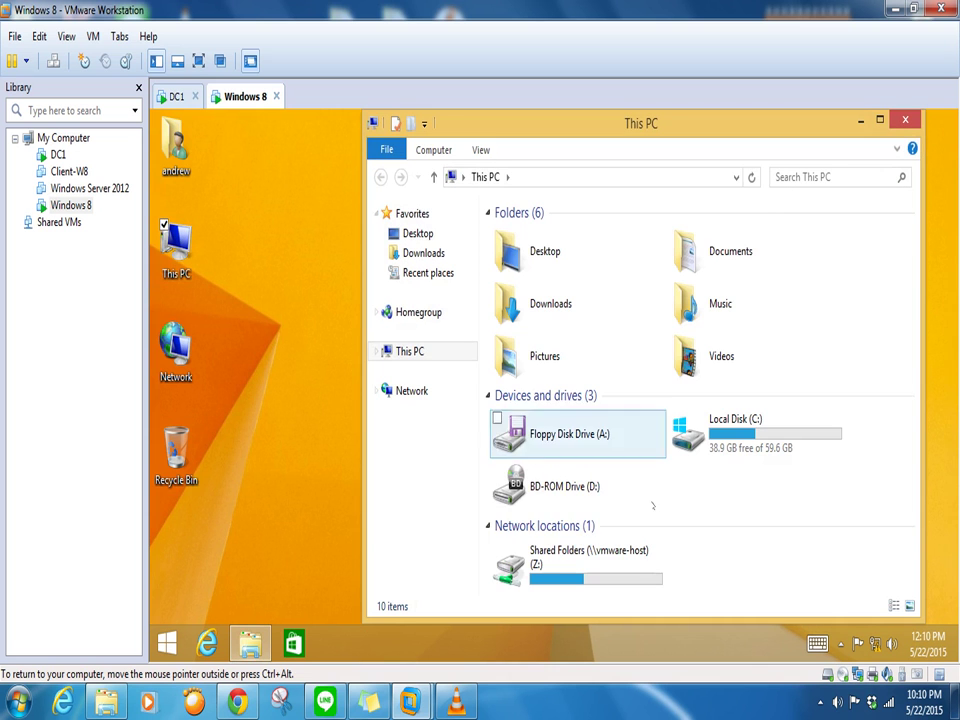
{"action": "double_click", "coordinate": [721, 443]}
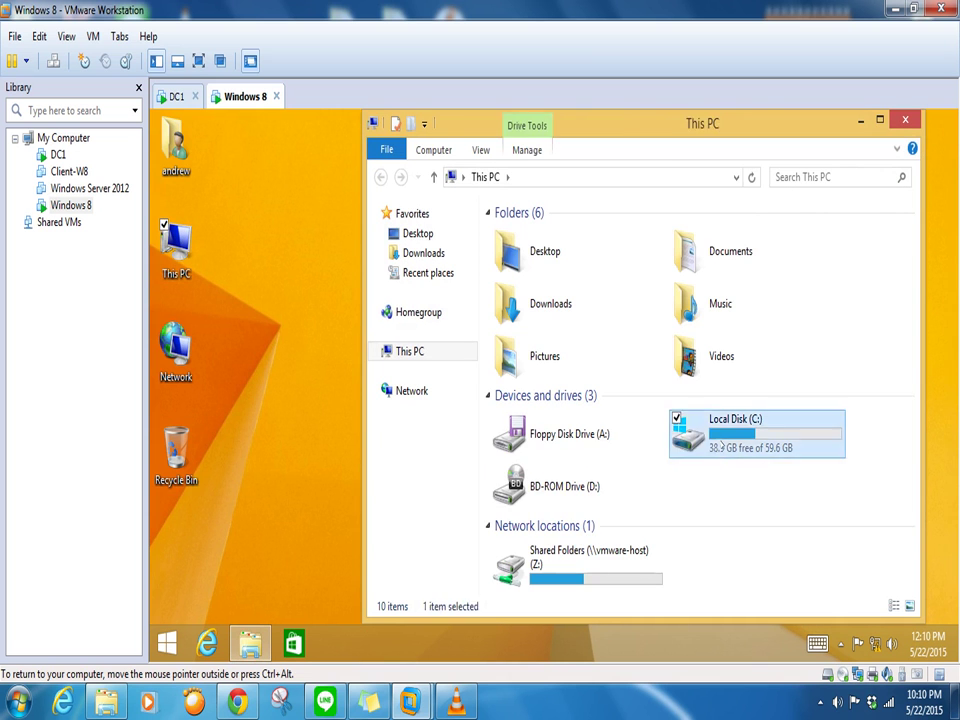
{"action": "double_click", "coordinate": [531, 313]}
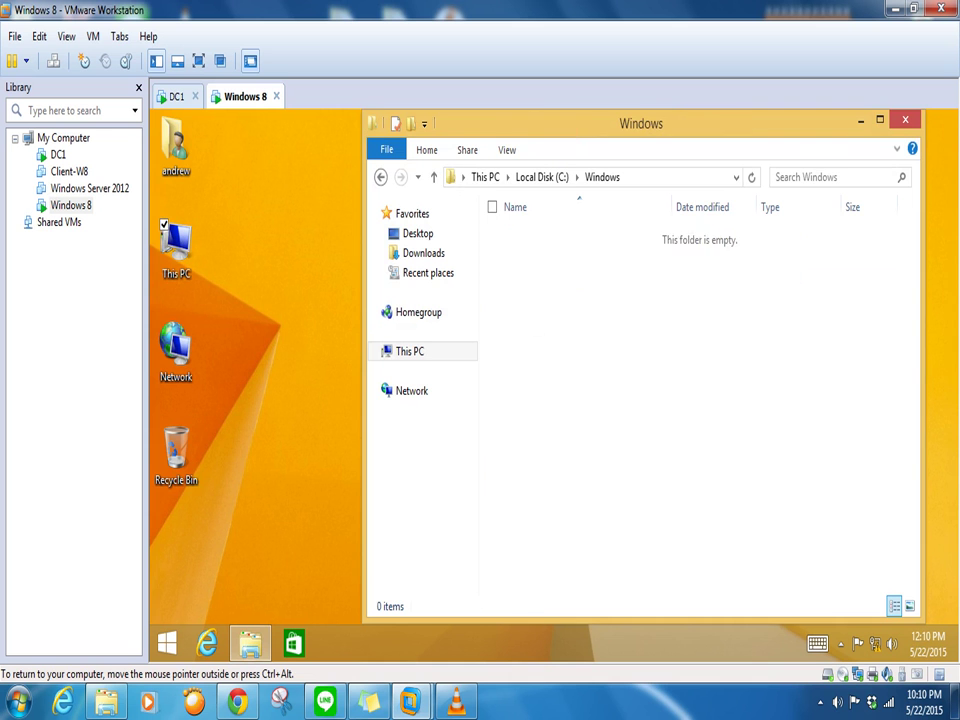
{"action": "left_click", "coordinate": [547, 513]}
{"action": "type", "text": "sy"}
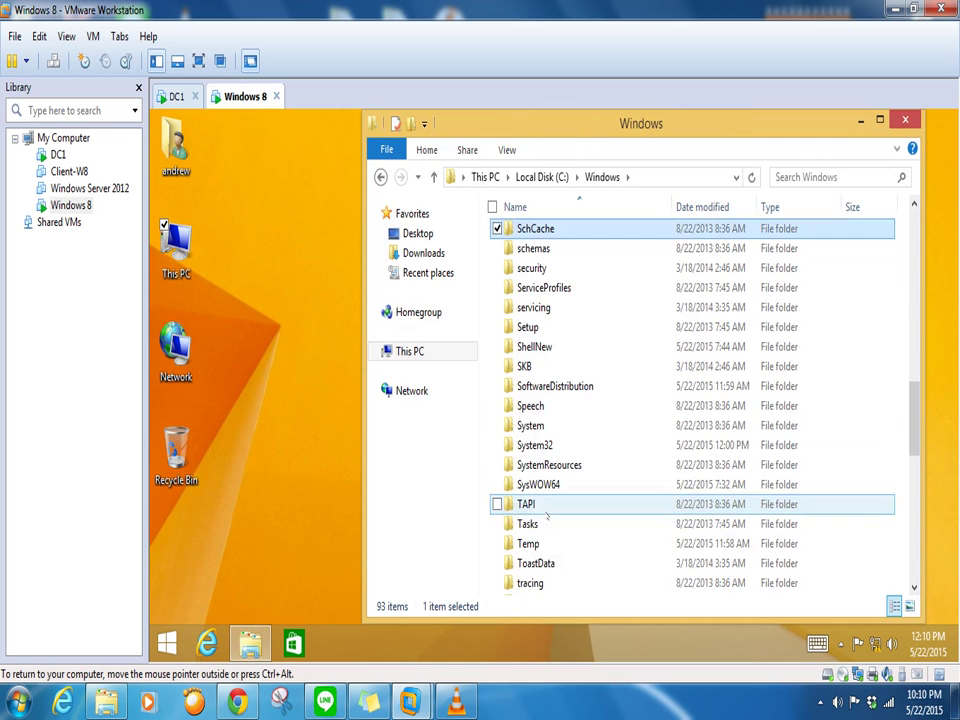
{"action": "double_click", "coordinate": [535, 445]}
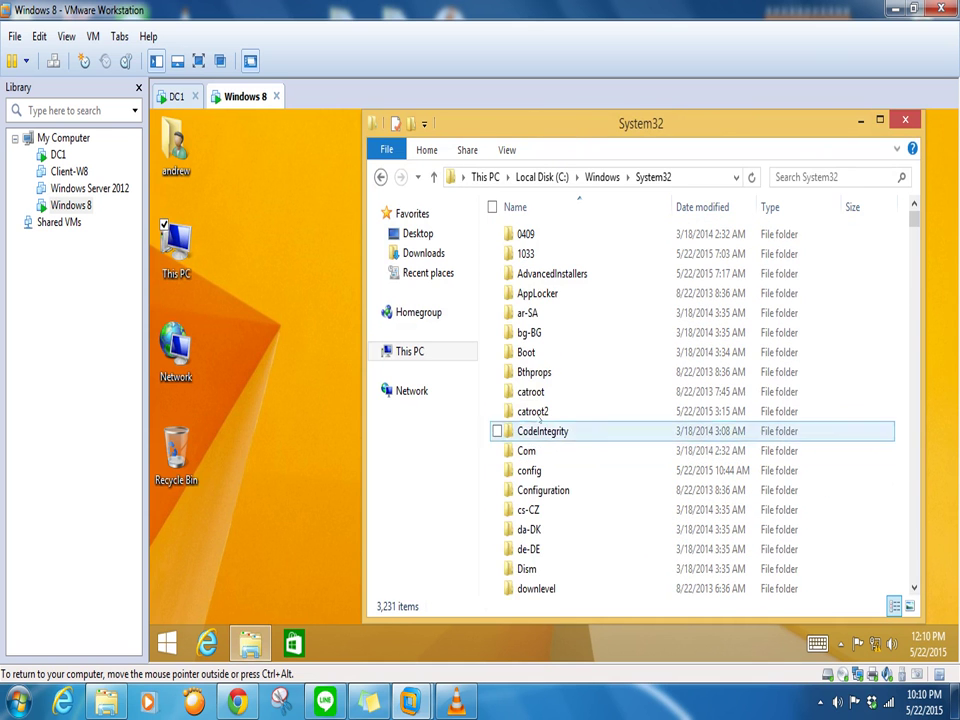
Step: Find the Sysprep folder in System32 and run the sysprep application as administrator
{"action": "left_click", "coordinate": [526, 398]}
{"action": "key", "text": "s"}
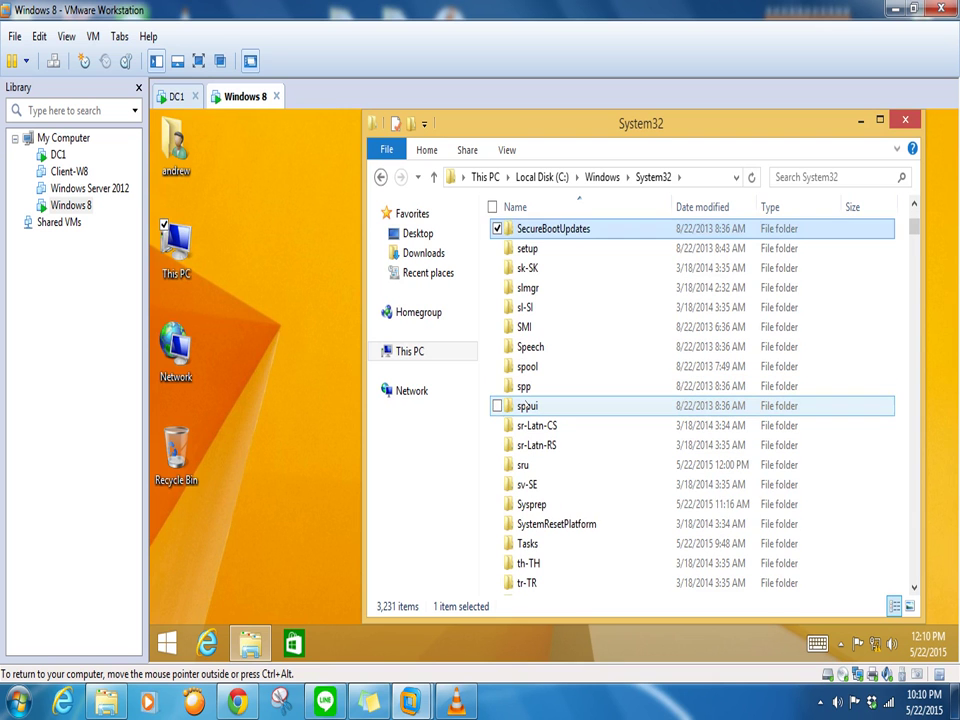
{"action": "left_click", "coordinate": [527, 405]}
{"action": "left_click", "coordinate": [536, 504]}
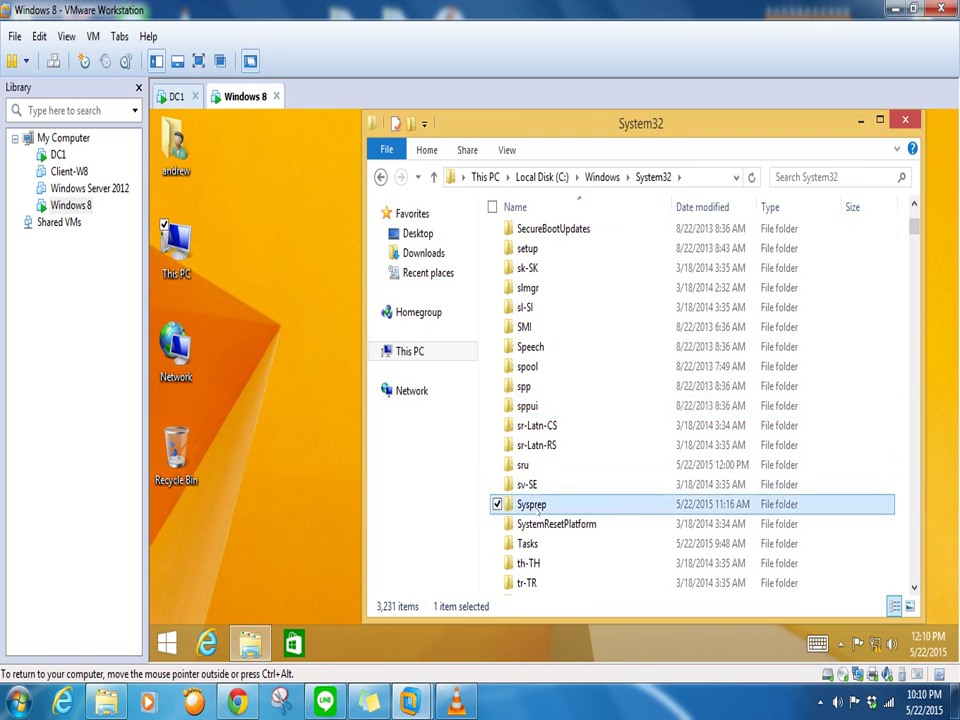
{"action": "double_click", "coordinate": [537, 505]}
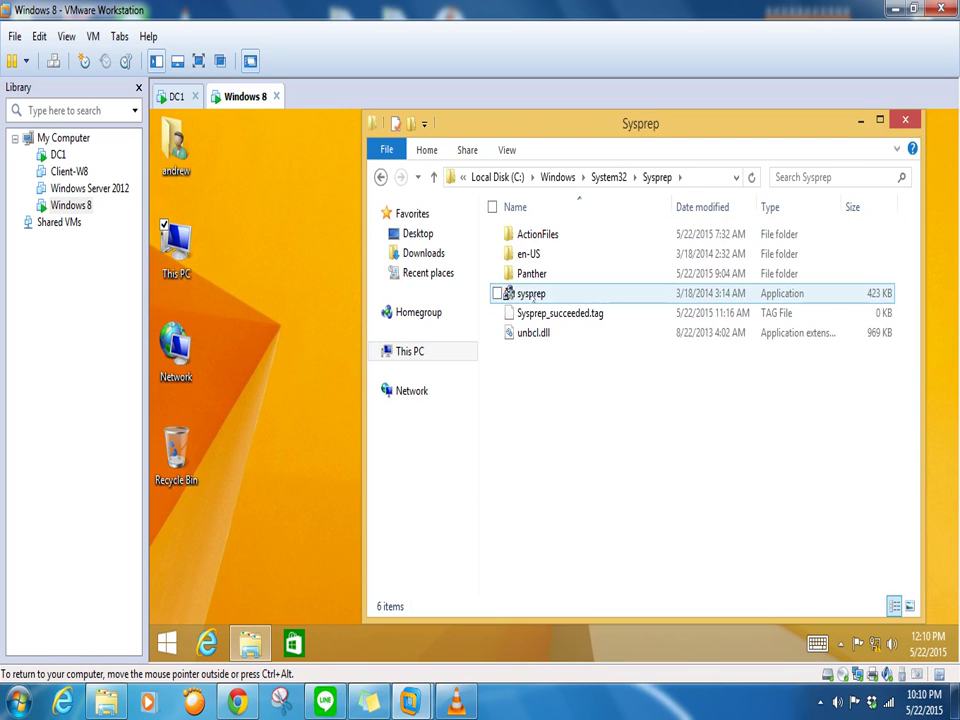
{"action": "right_click", "coordinate": [531, 296]}
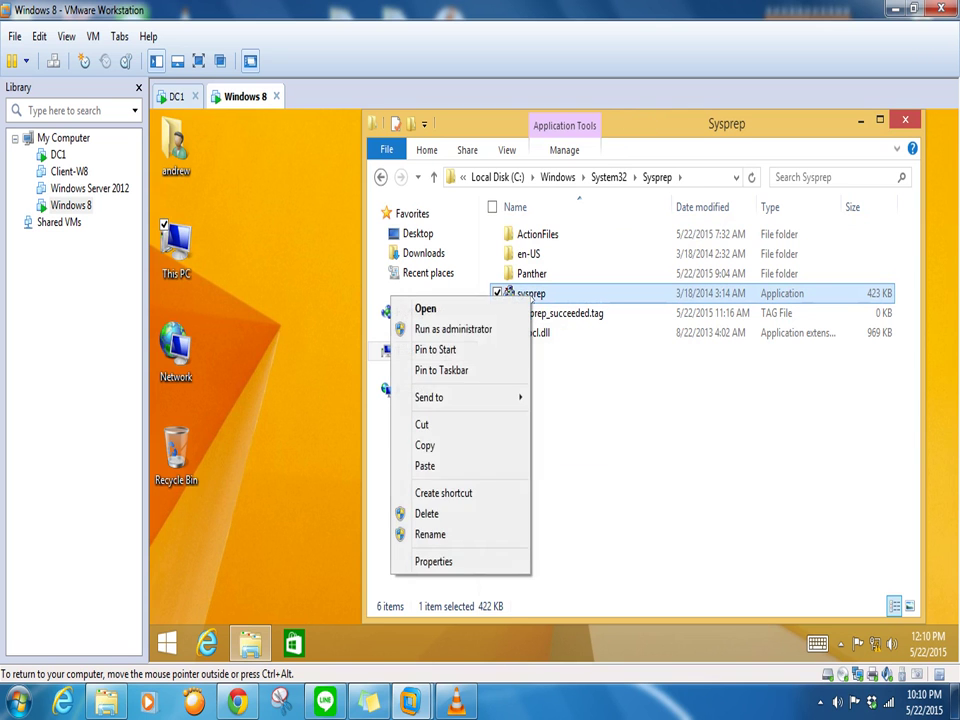
{"action": "left_click", "coordinate": [474, 329]}
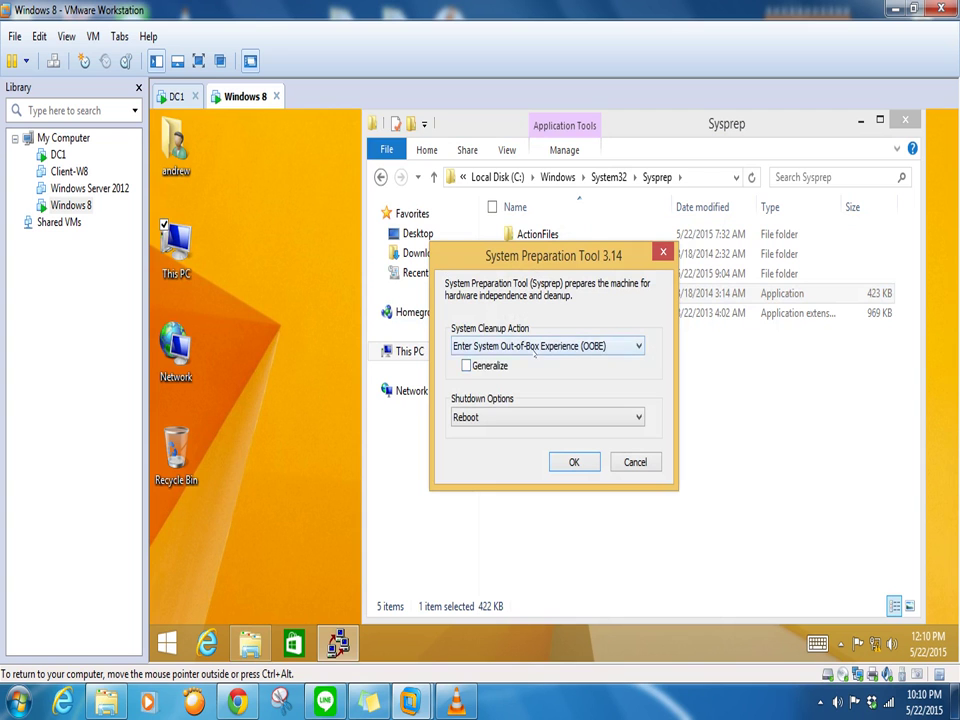
Step: Run Sysprep with Enter System Out-of-Box Experience (OOBE), Generalize enabled and the Shutdown option, and close the Sysprep folder window
{"action": "left_click", "coordinate": [533, 347]}
{"action": "left_click", "coordinate": [537, 363]}
{"action": "left_click", "coordinate": [466, 366]}
{"action": "left_click", "coordinate": [548, 417]}
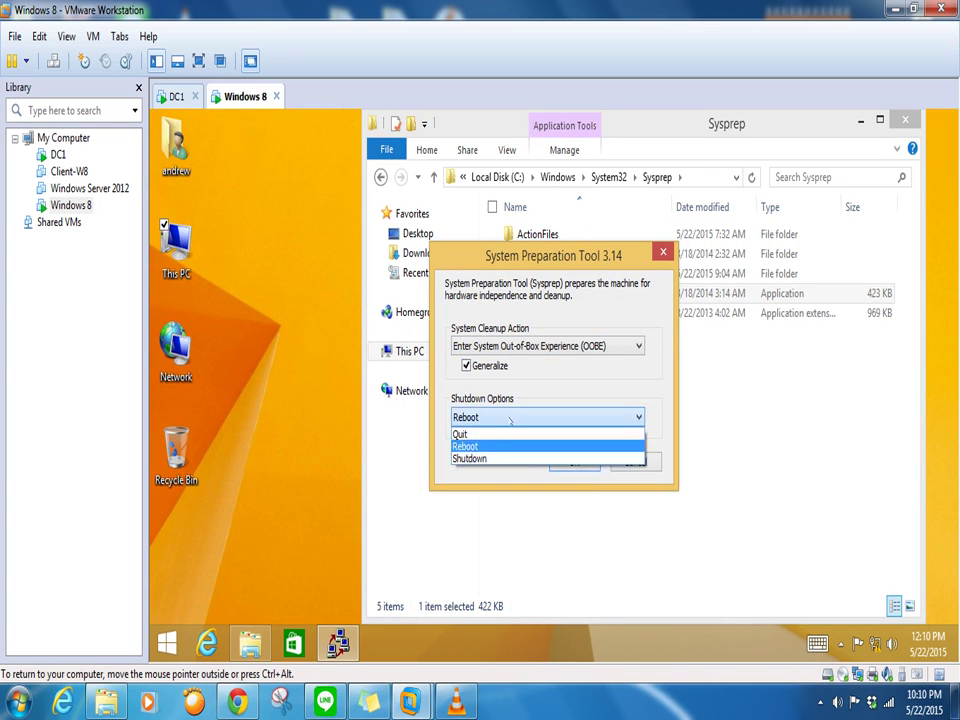
{"action": "left_click", "coordinate": [499, 456]}
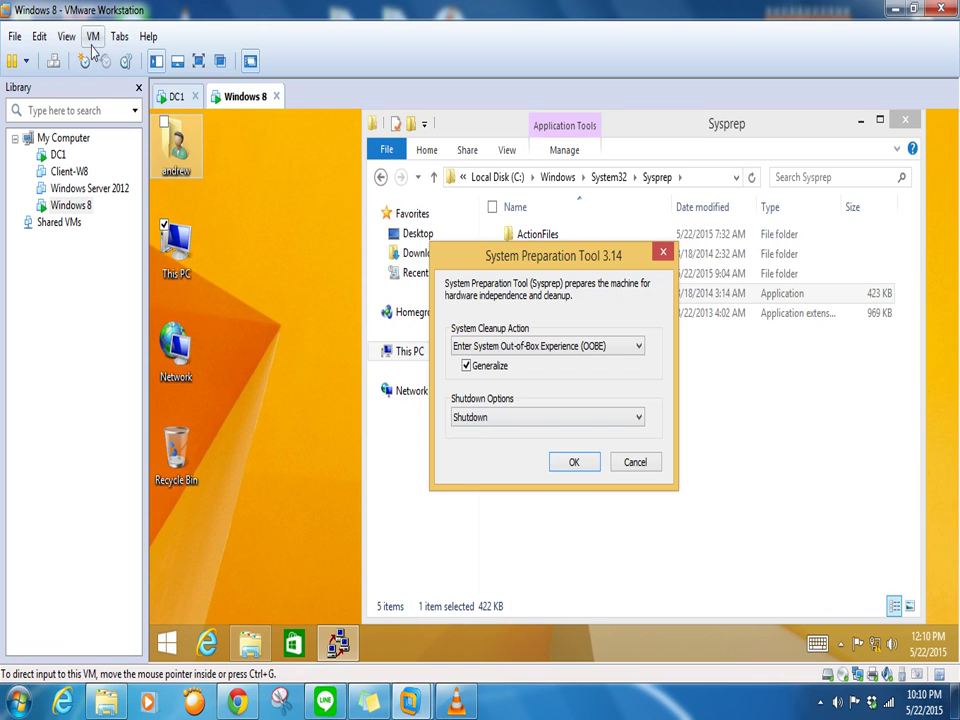
{"action": "left_click", "coordinate": [574, 462]}
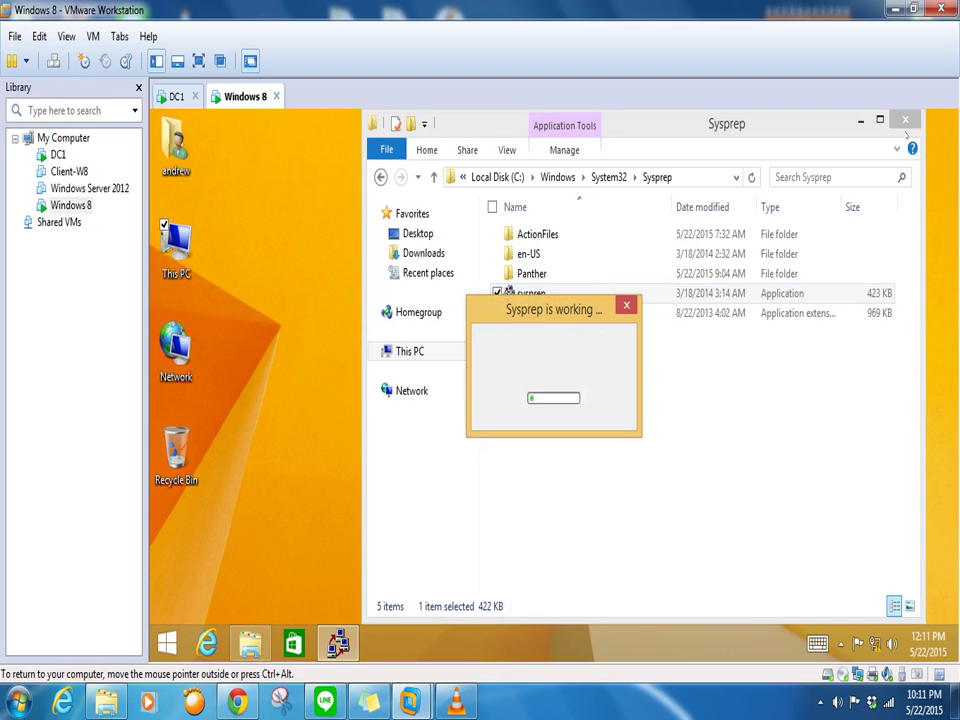
{"action": "left_click", "coordinate": [905, 121]}
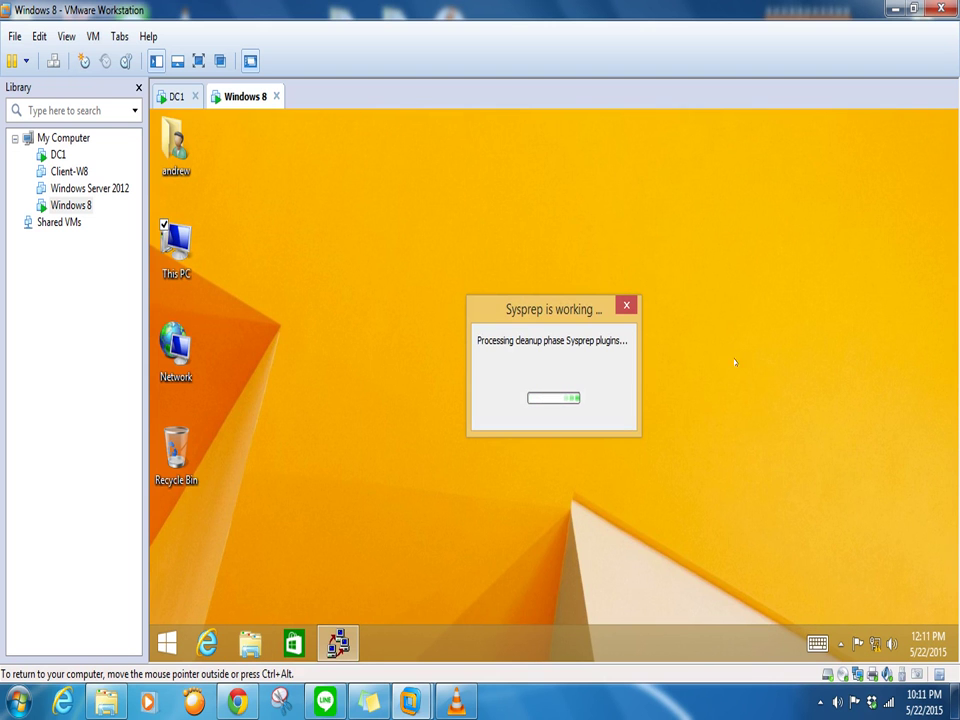
{"action": "left_click", "coordinate": [456, 700]}
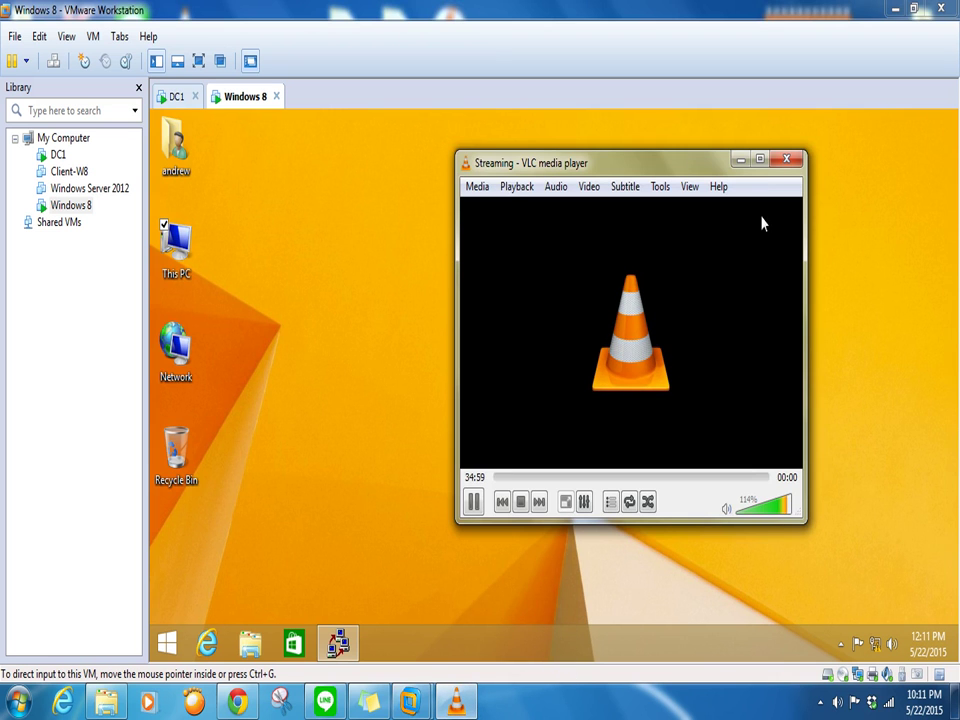
{"action": "left_click", "coordinate": [740, 158]}
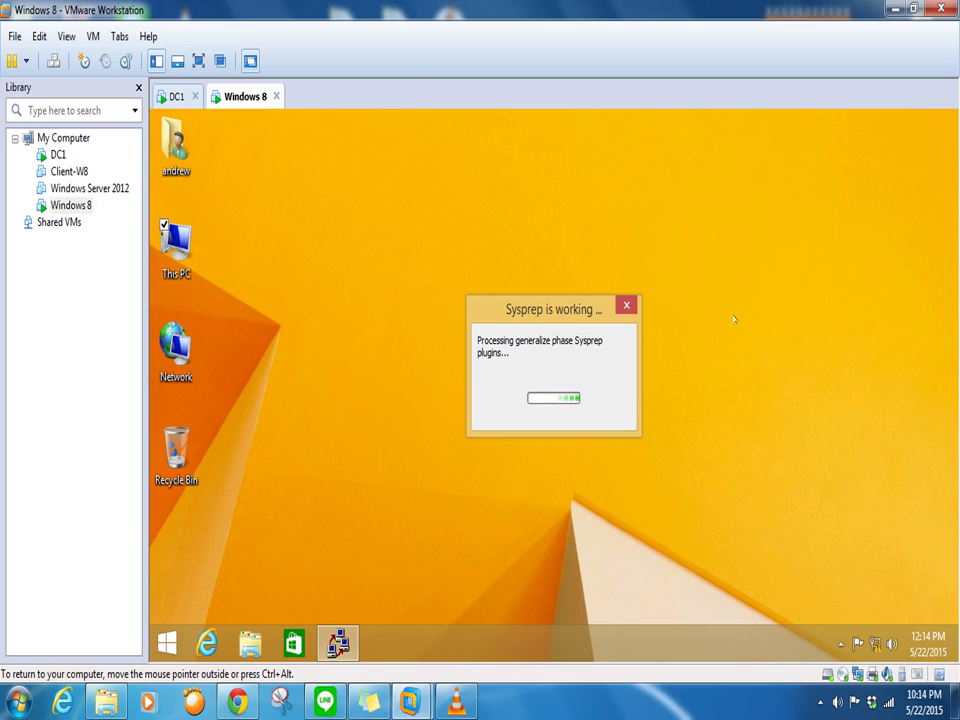
{"action": "left_click", "coordinate": [171, 100]}
{"action": "left_click", "coordinate": [240, 97]}
{"action": "left_click_drag", "start_coordinate": [527, 307], "coordinate": [497, 276]}
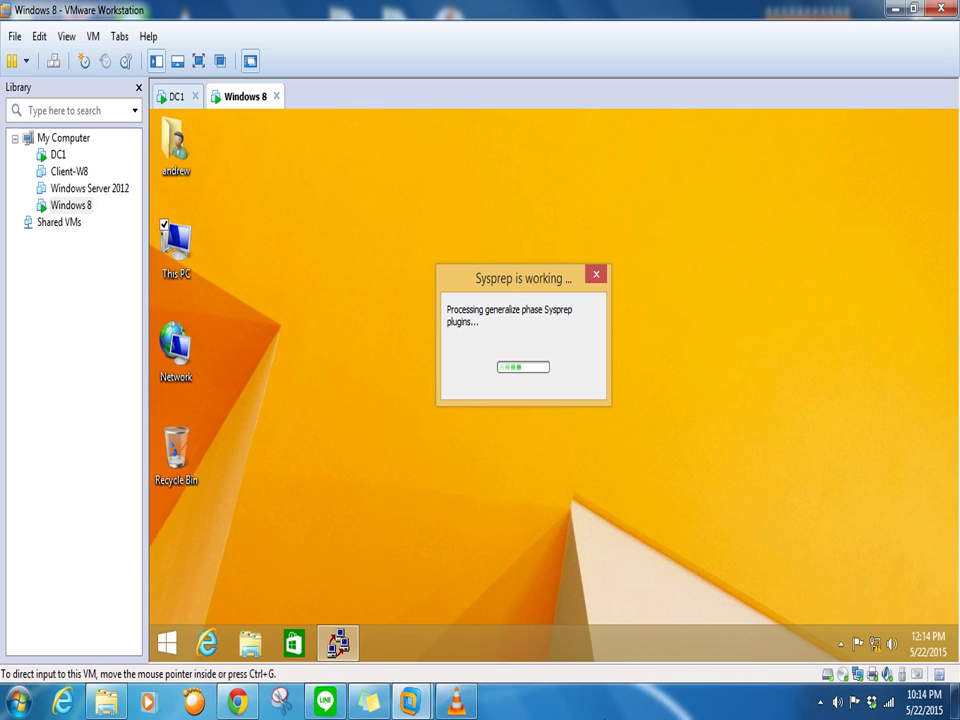
{"action": "left_click", "coordinate": [458, 703]}
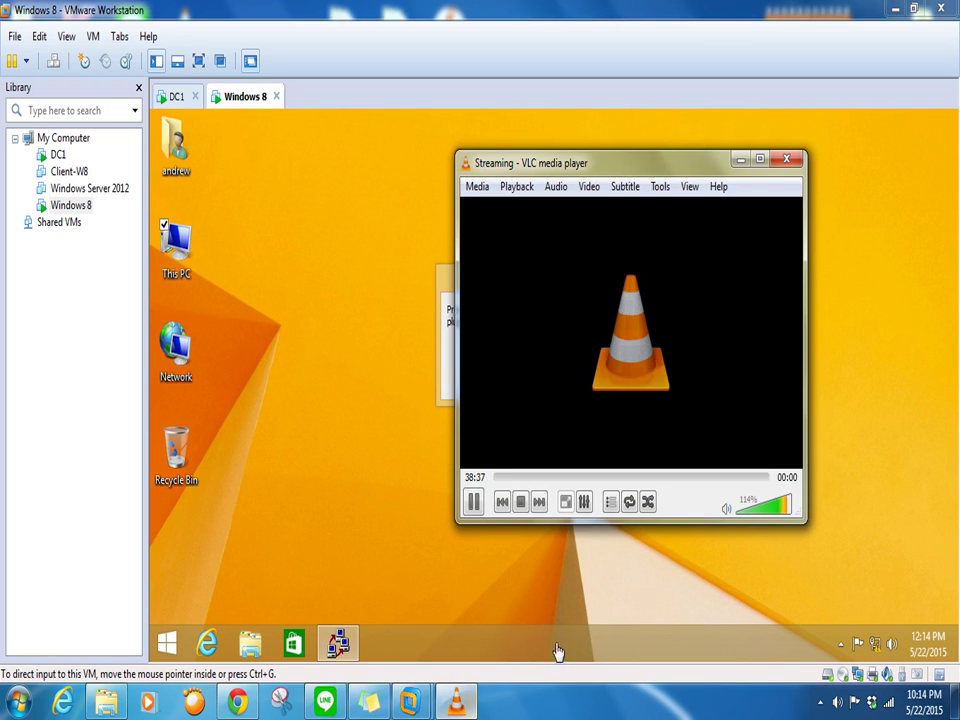
{"action": "left_click", "coordinate": [473, 504]}
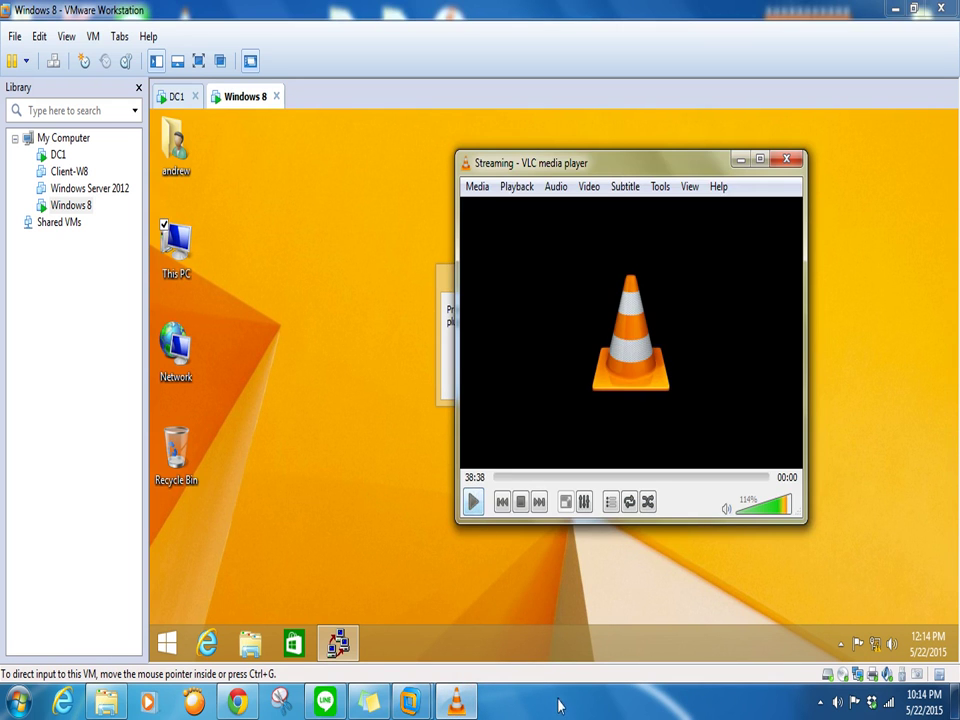
{"action": "left_click", "coordinate": [740, 161]}
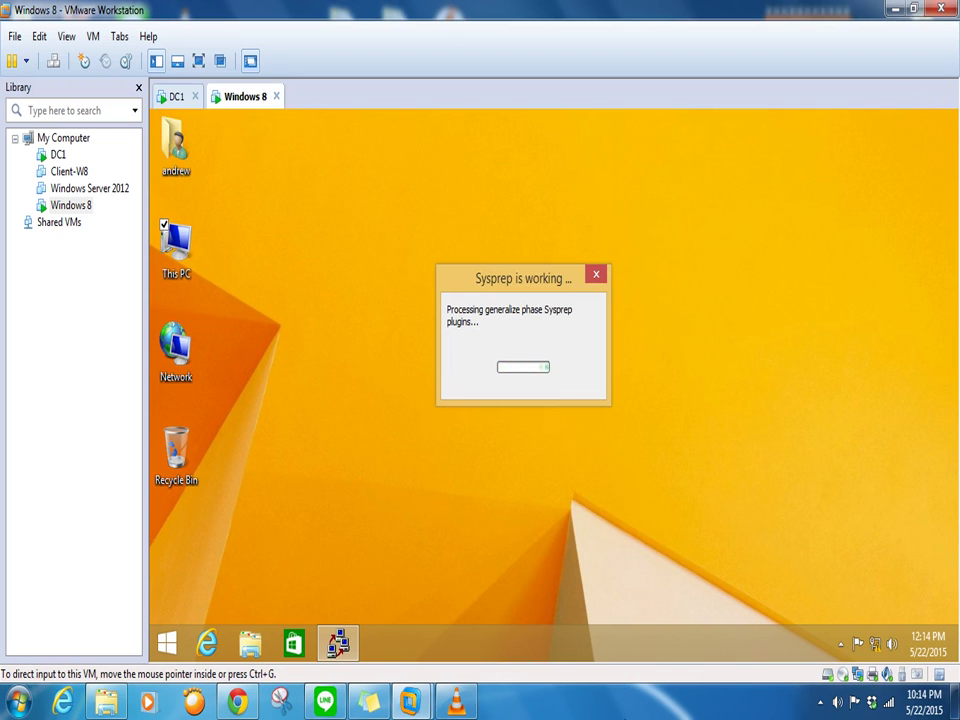
{"action": "left_click", "coordinate": [169, 97]}
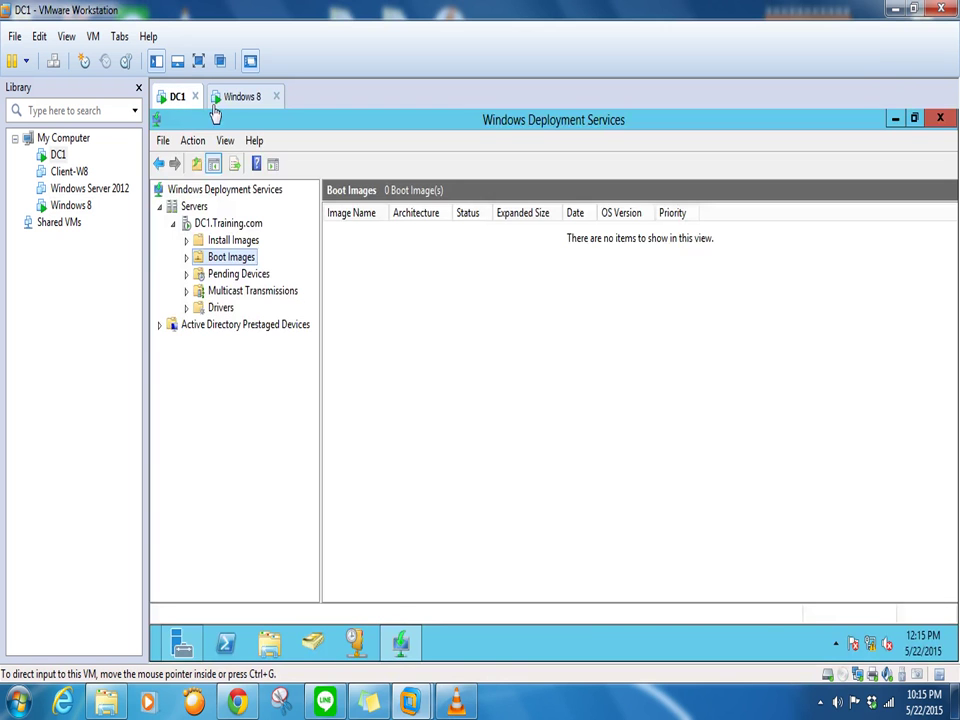
{"action": "left_click", "coordinate": [240, 98]}
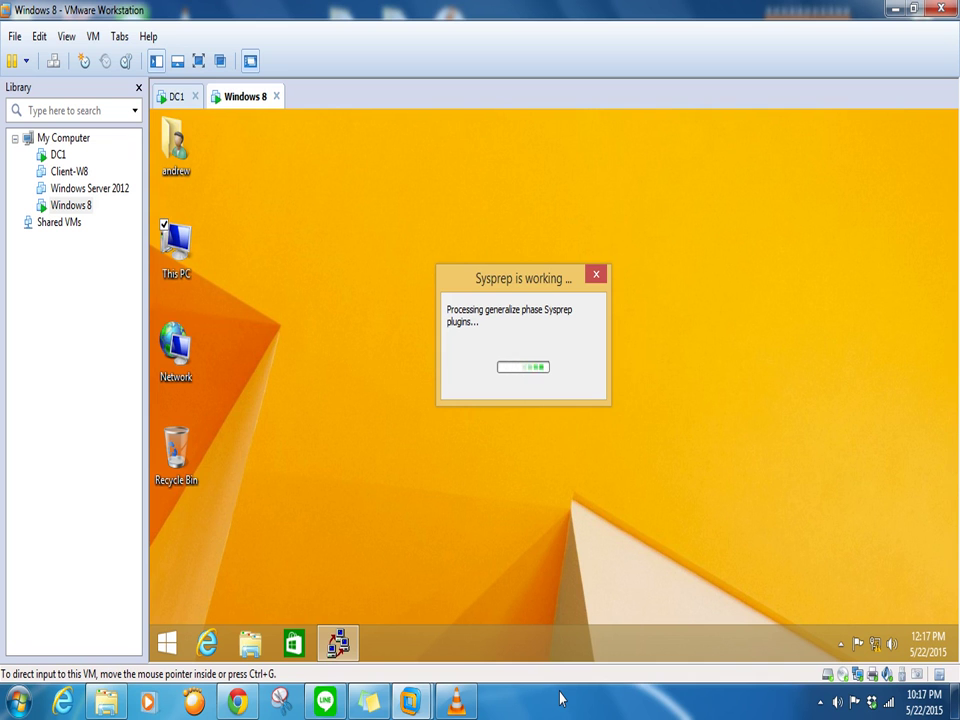
{"action": "left_click", "coordinate": [236, 703]}
{"action": "left_click", "coordinate": [236, 703]}
{"action": "mouse_move", "coordinate": [237, 706]}
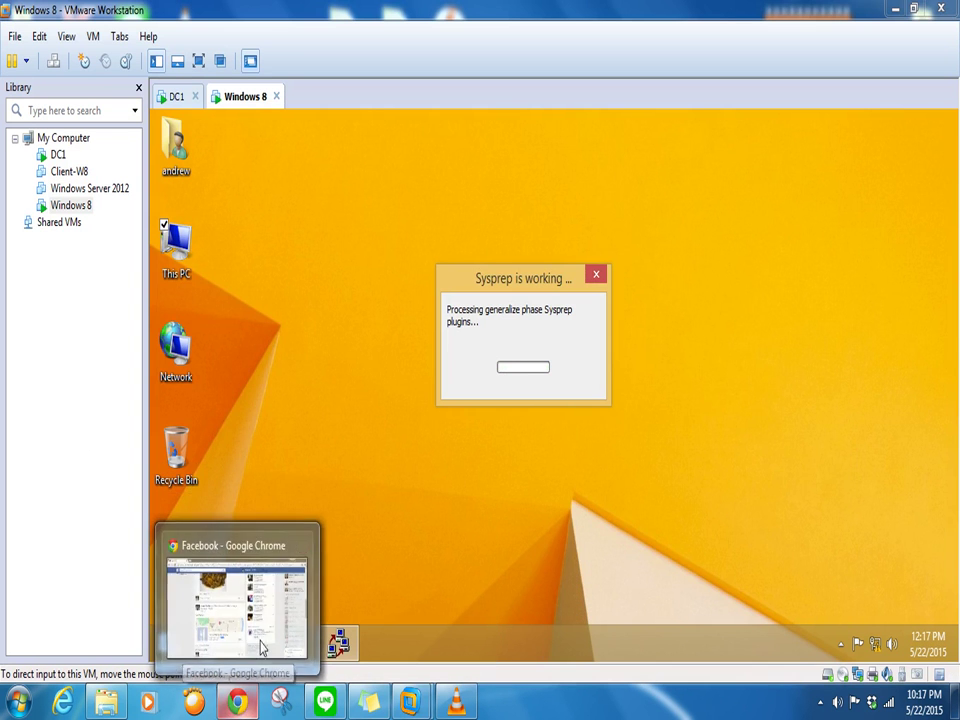
{"action": "left_click", "coordinate": [240, 704]}
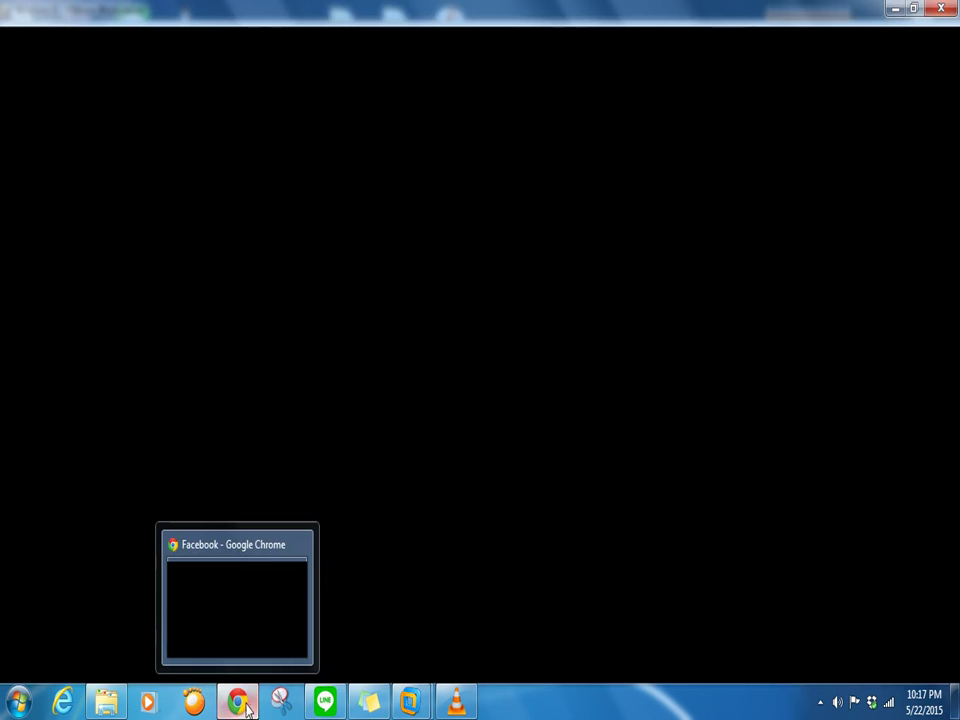
{"action": "left_click", "coordinate": [893, 8]}
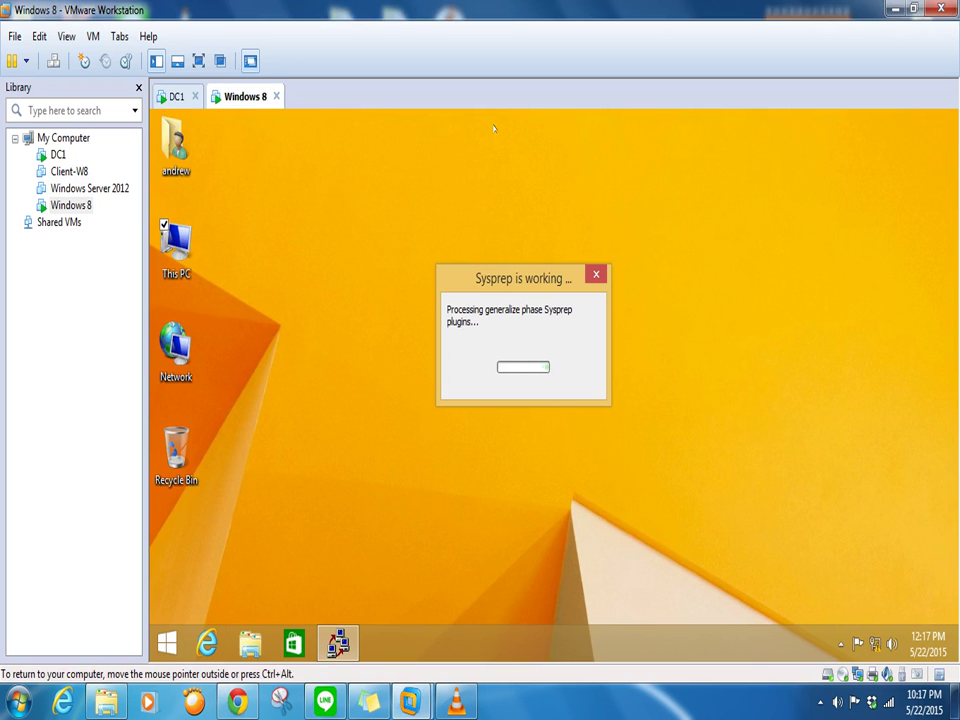
Step: Switch to the DC1 virtual machine and examine the Drivers and Pending Devices nodes in a restored-down Windows Deployment Services window, then minimize it
{"action": "left_click", "coordinate": [176, 97]}
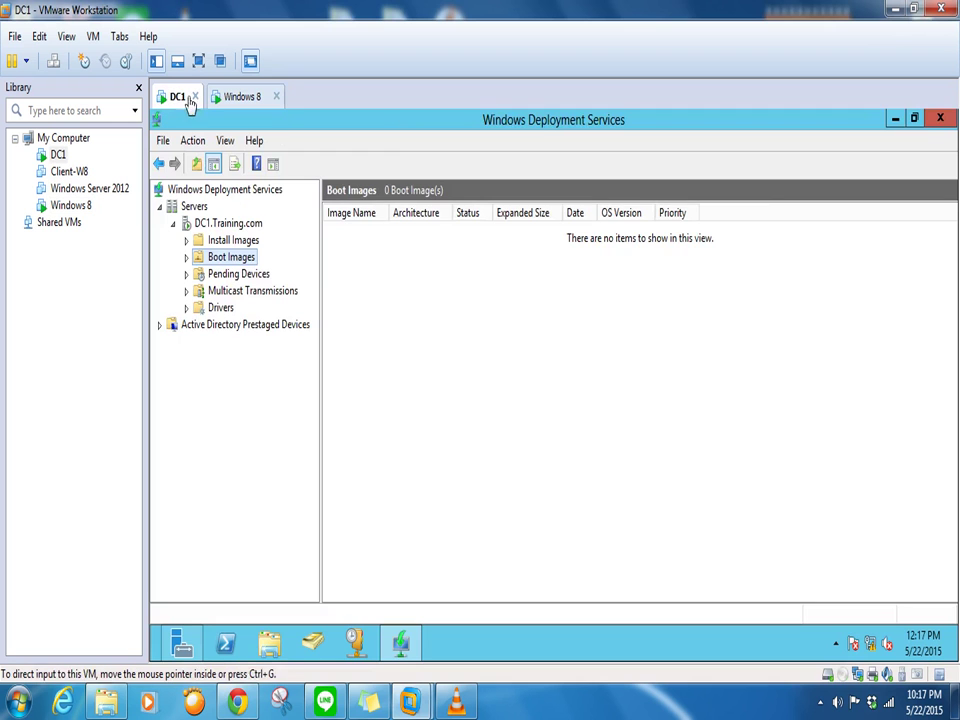
{"action": "left_click", "coordinate": [914, 119]}
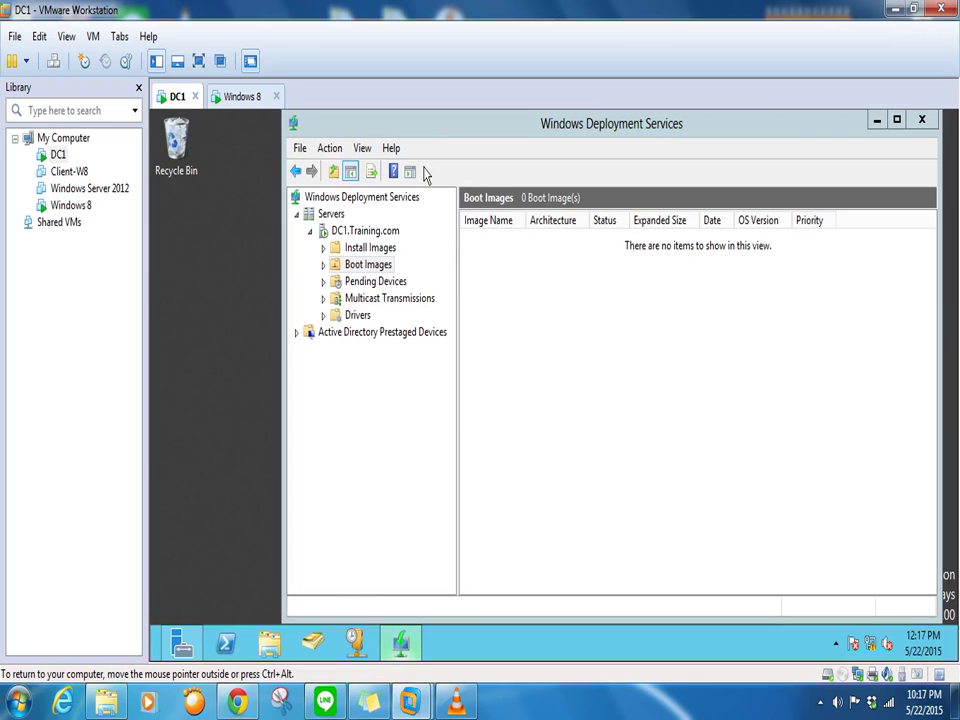
{"action": "right_click", "coordinate": [439, 132]}
{"action": "right_click", "coordinate": [401, 640]}
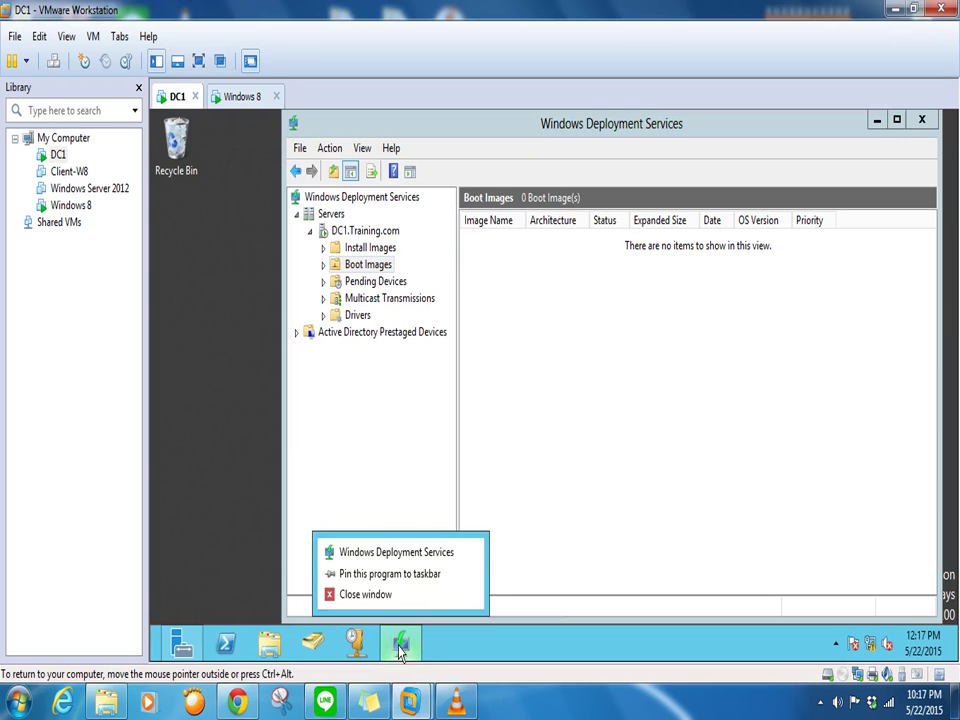
{"action": "left_click", "coordinate": [424, 591]}
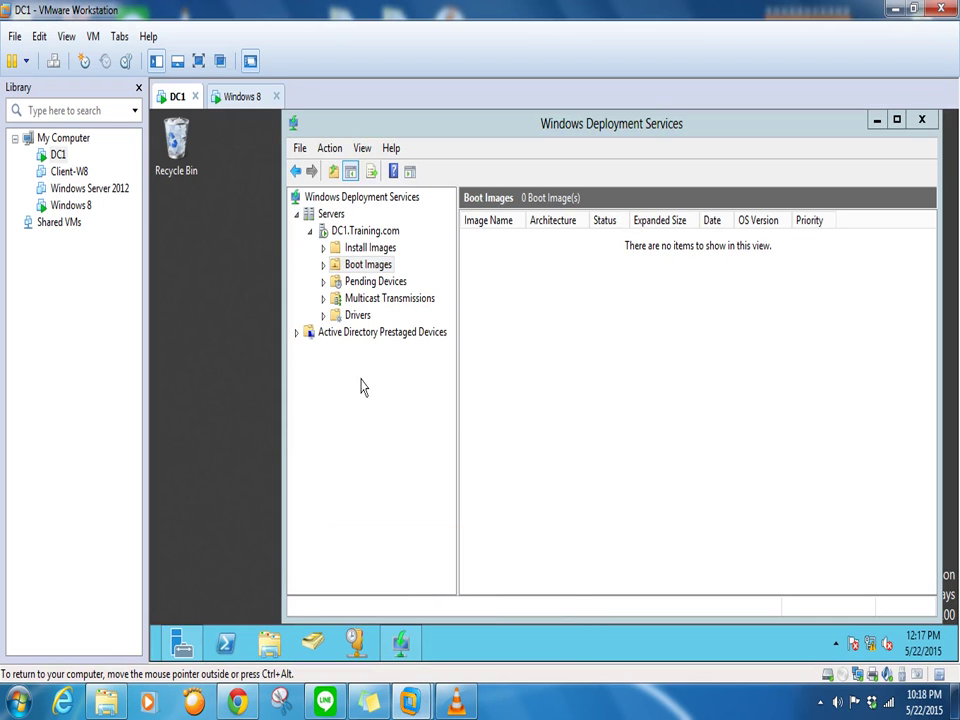
{"action": "left_click", "coordinate": [326, 299]}
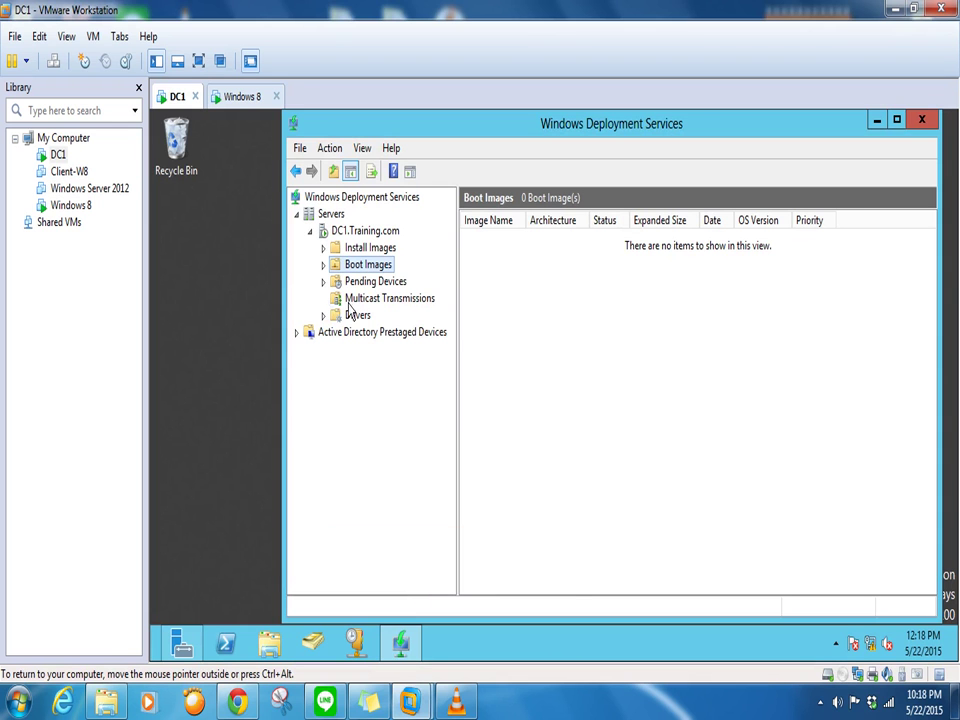
{"action": "left_click", "coordinate": [345, 301]}
{"action": "left_click", "coordinate": [350, 316]}
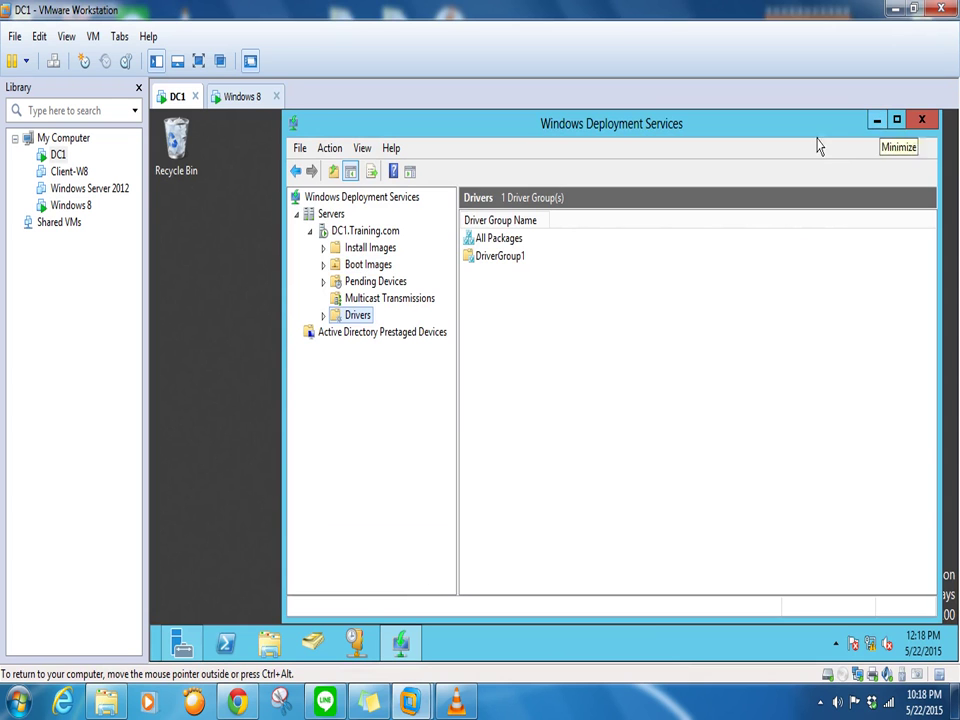
{"action": "left_click", "coordinate": [349, 284]}
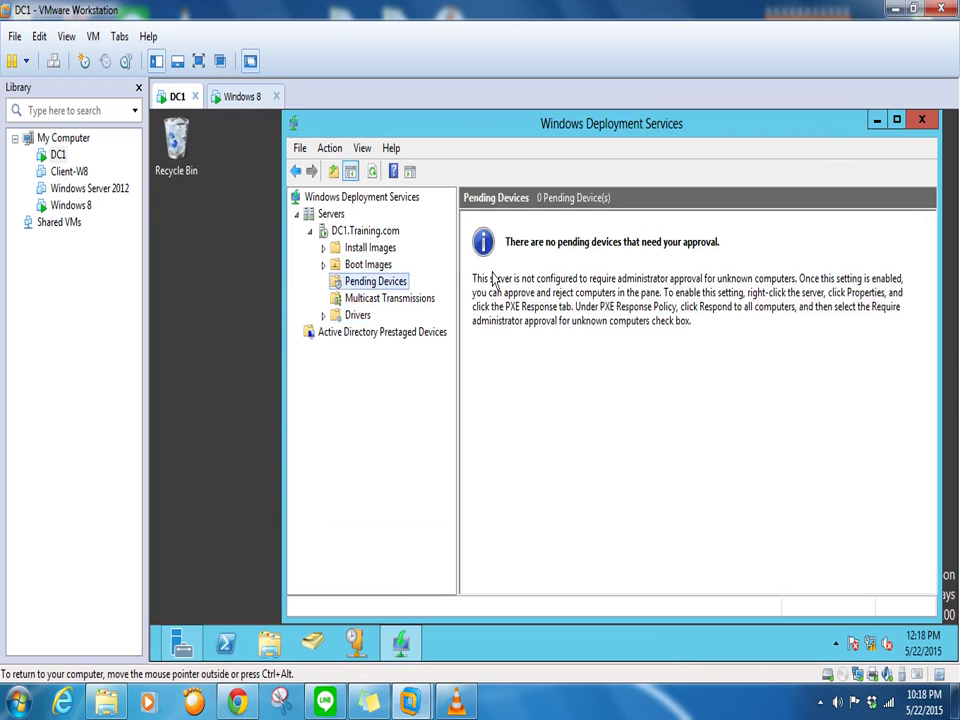
{"action": "left_click", "coordinate": [875, 121]}
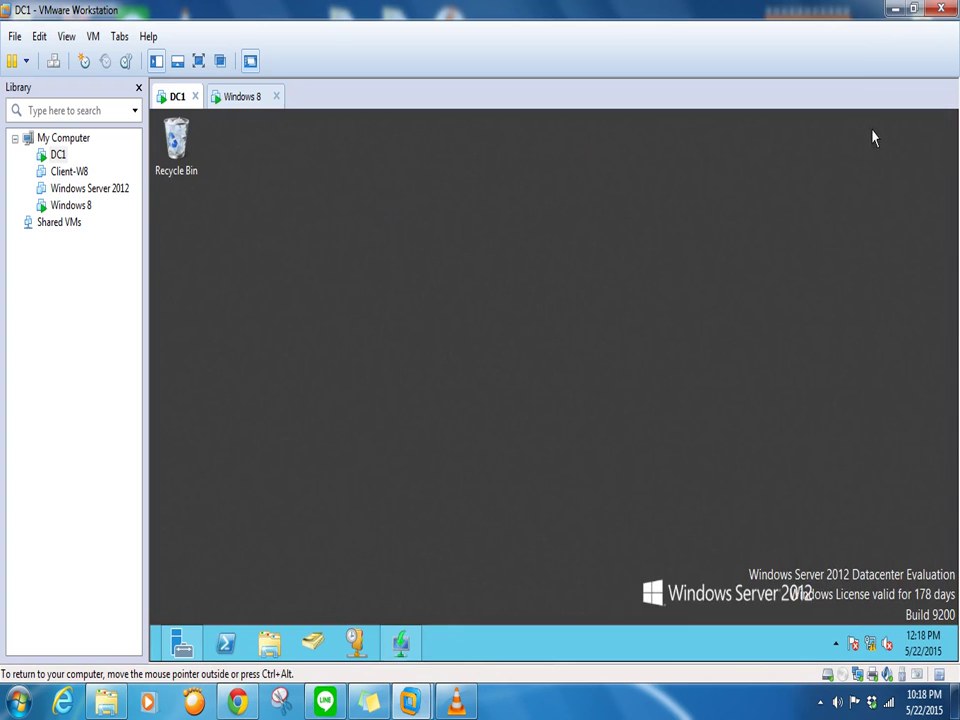
Step: Restore the Windows Deployment Services window, open the properties of DC1.Training.com, and examine the PXE Response, AD DS and Boot settings
{"action": "left_click", "coordinate": [396, 638]}
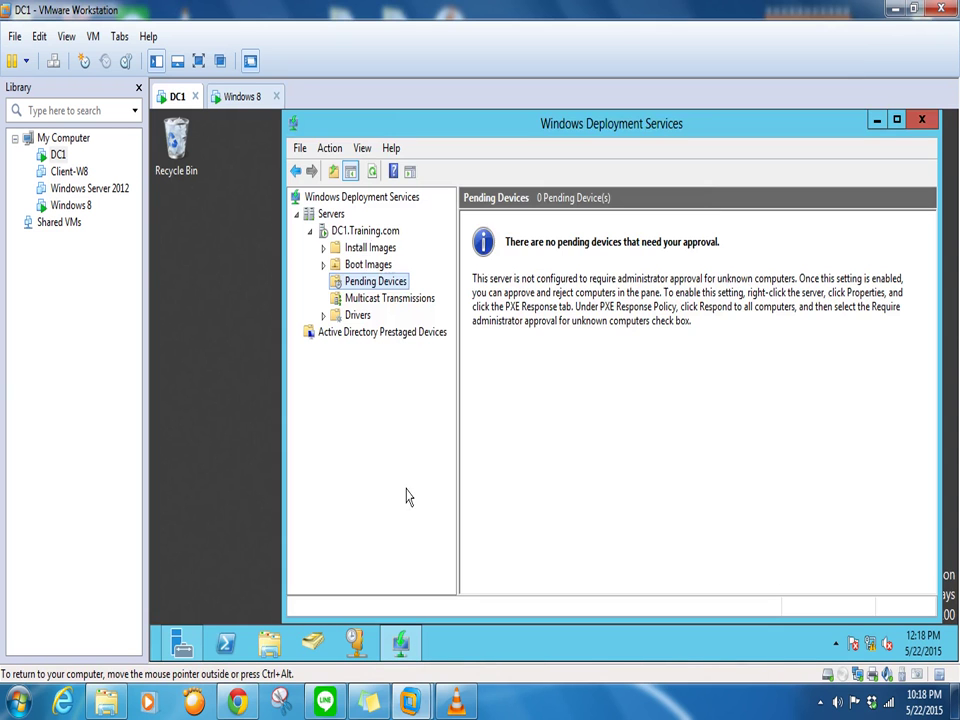
{"action": "right_click", "coordinate": [360, 235]}
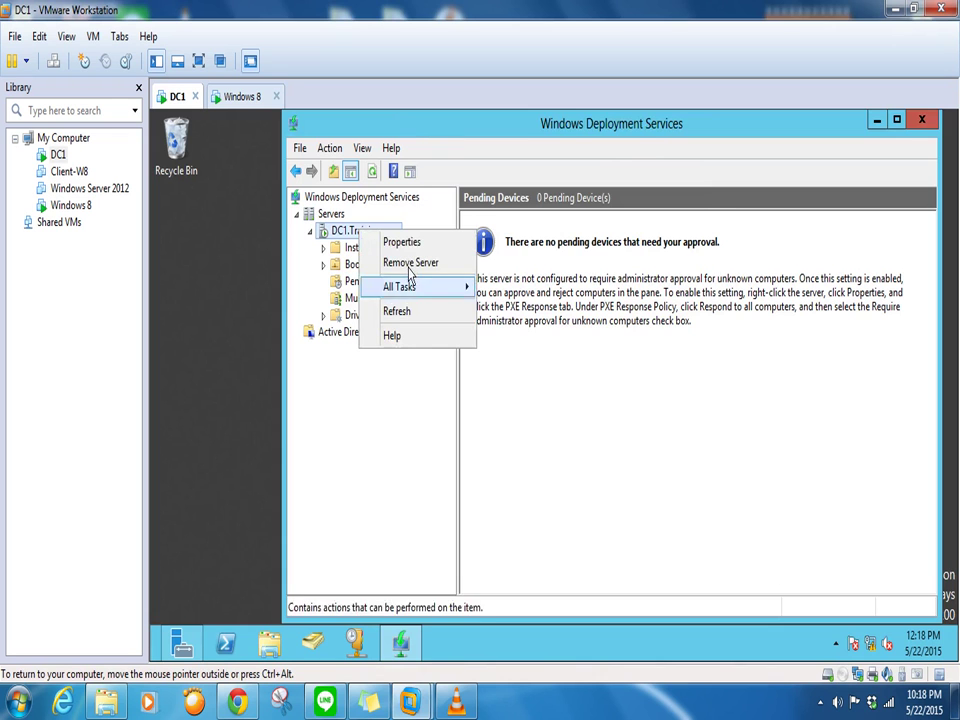
{"action": "left_click", "coordinate": [414, 249]}
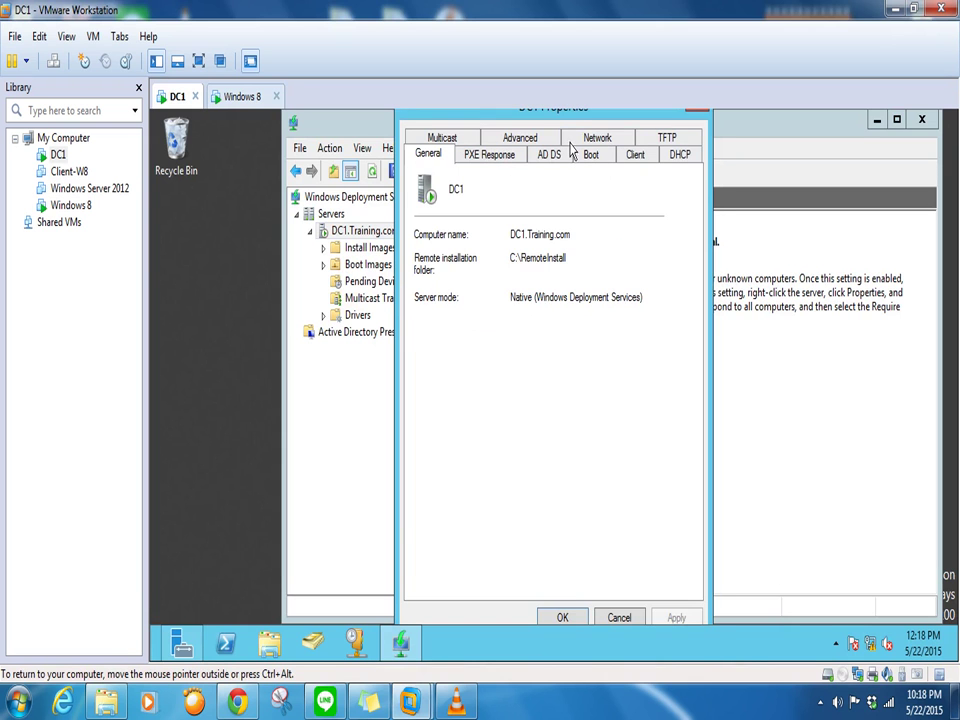
{"action": "left_click_drag", "start_coordinate": [561, 114], "coordinate": [568, 138]}
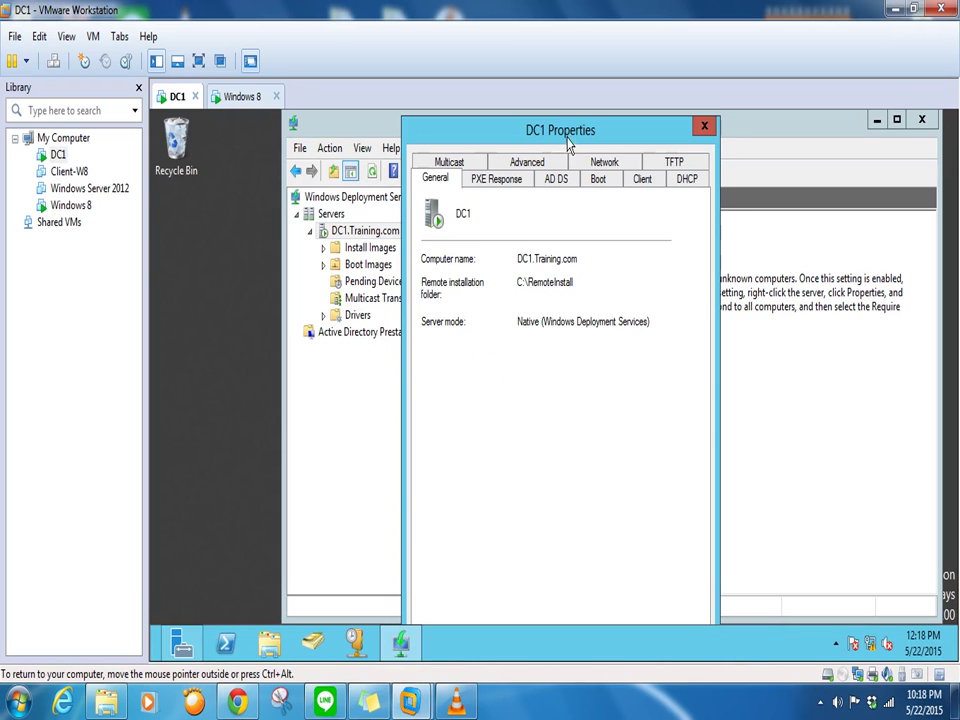
{"action": "left_click", "coordinate": [499, 180]}
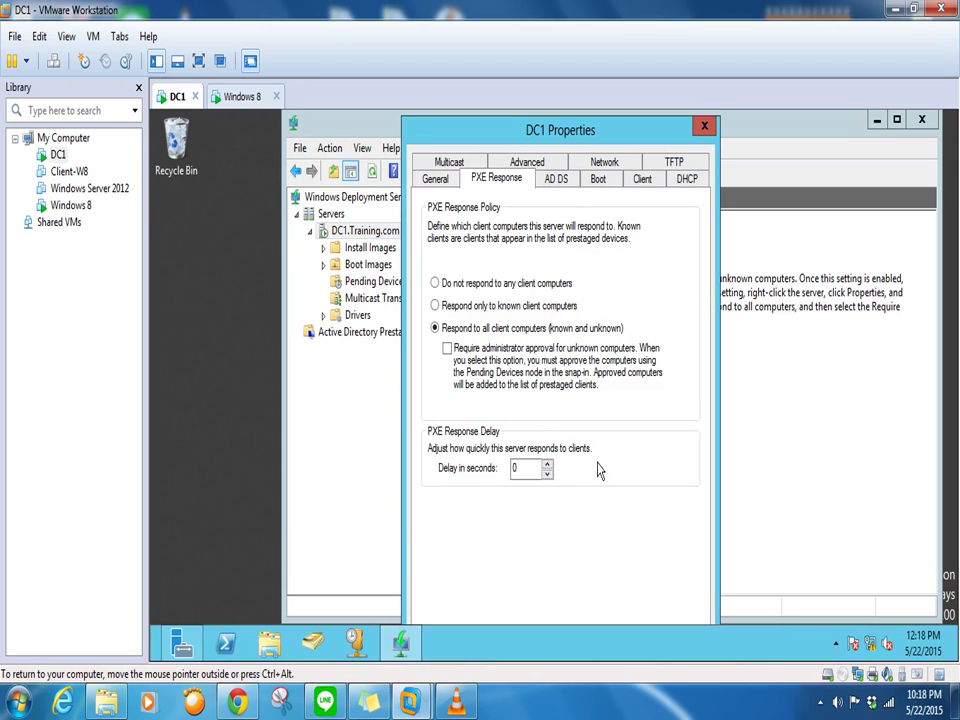
{"action": "left_click", "coordinate": [557, 183]}
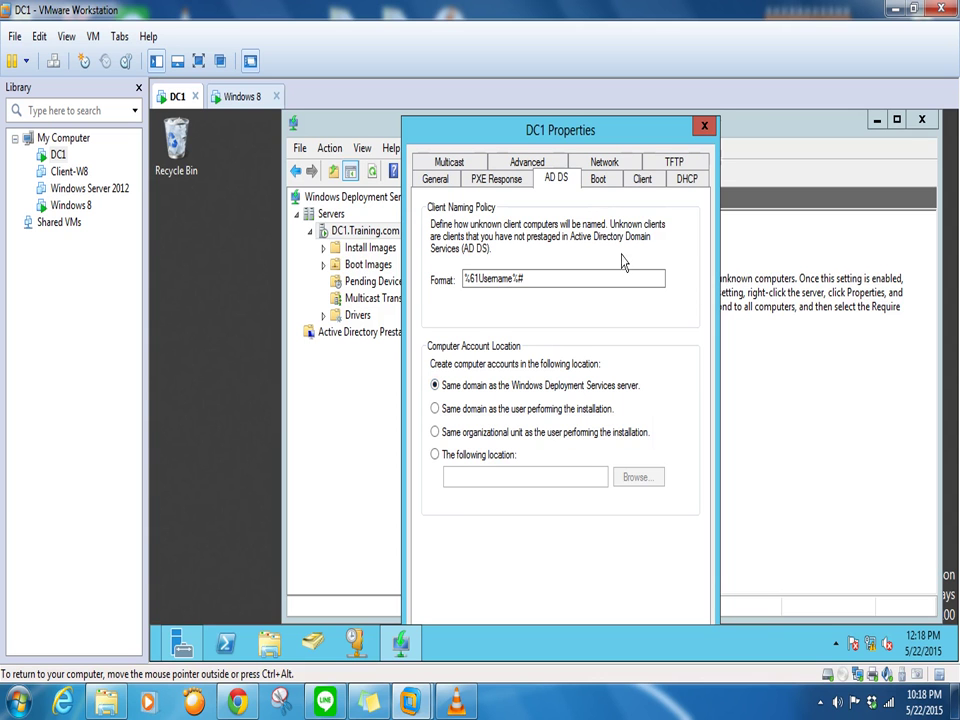
{"action": "left_click", "coordinate": [598, 178]}
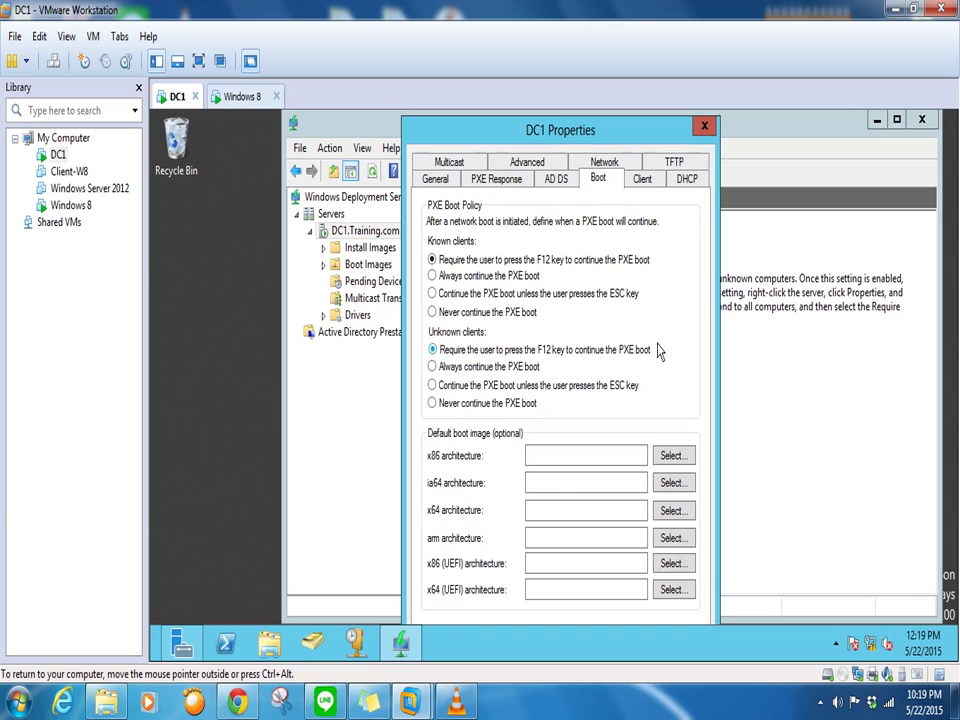
Step: Review the server's Client, DHCP, TFTP, Advanced, Multicast and General settings, and close DC1 Properties without changing anything
{"action": "left_click", "coordinate": [642, 180]}
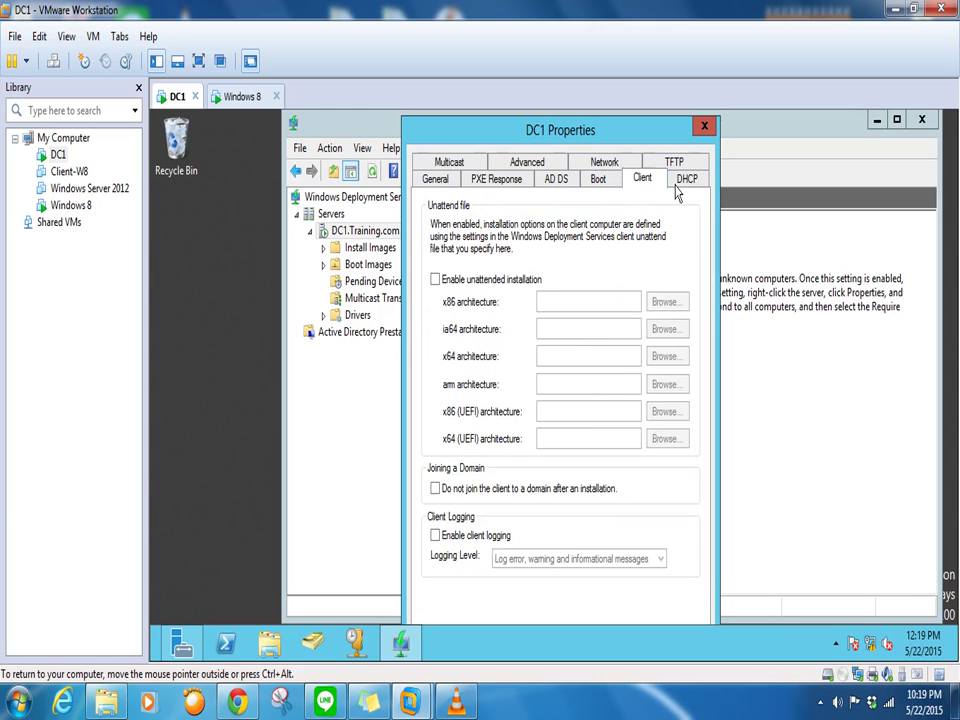
{"action": "left_click", "coordinate": [684, 182]}
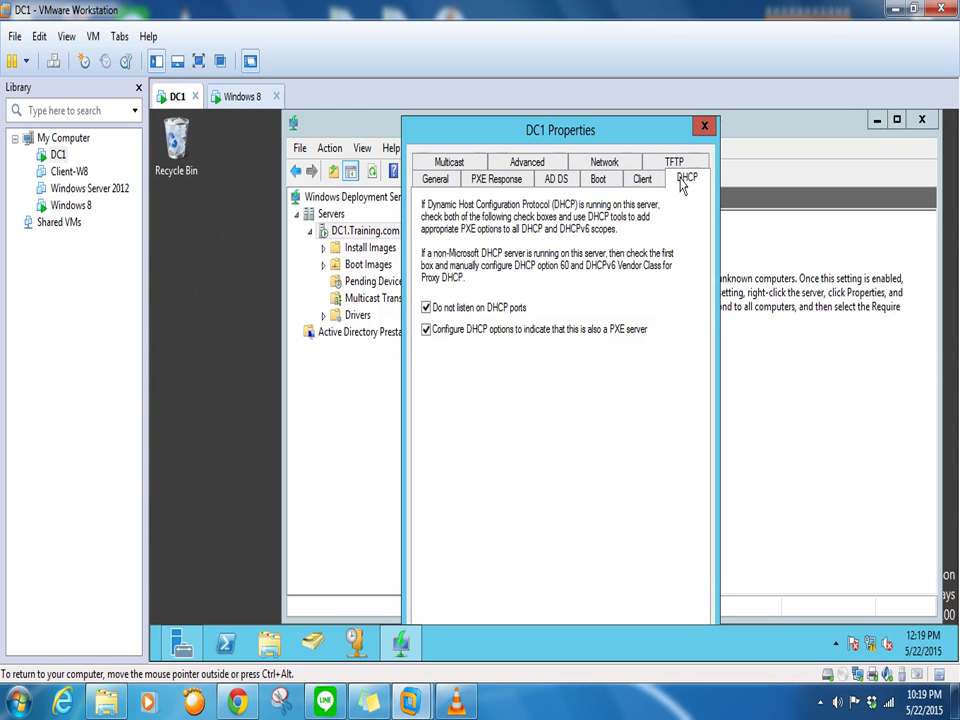
{"action": "left_click", "coordinate": [674, 162]}
{"action": "left_click", "coordinate": [638, 163]}
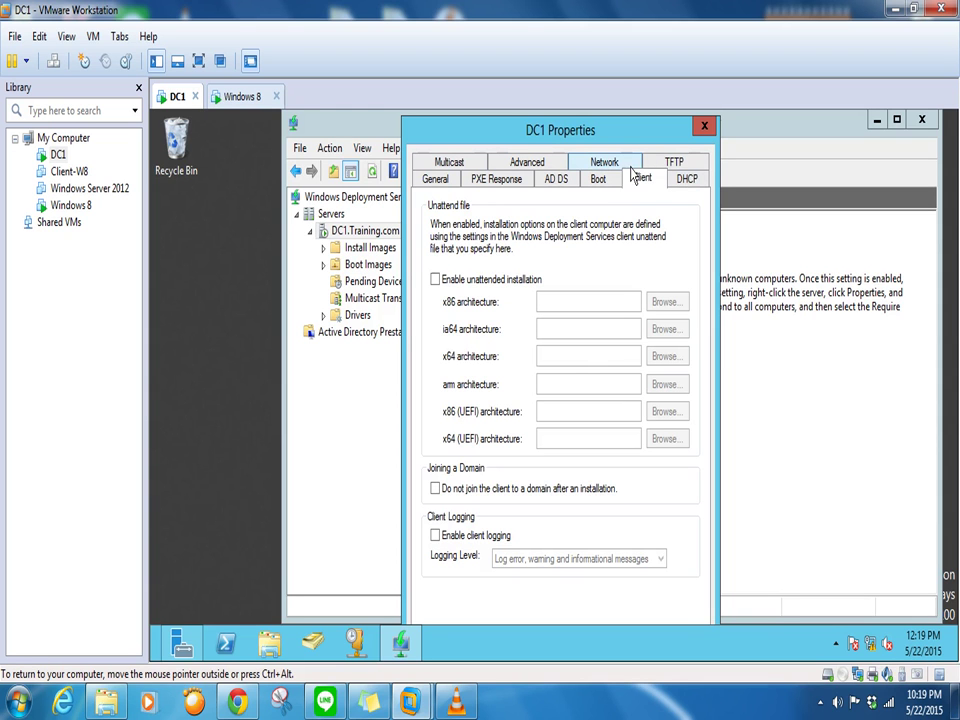
{"action": "left_click", "coordinate": [527, 163]}
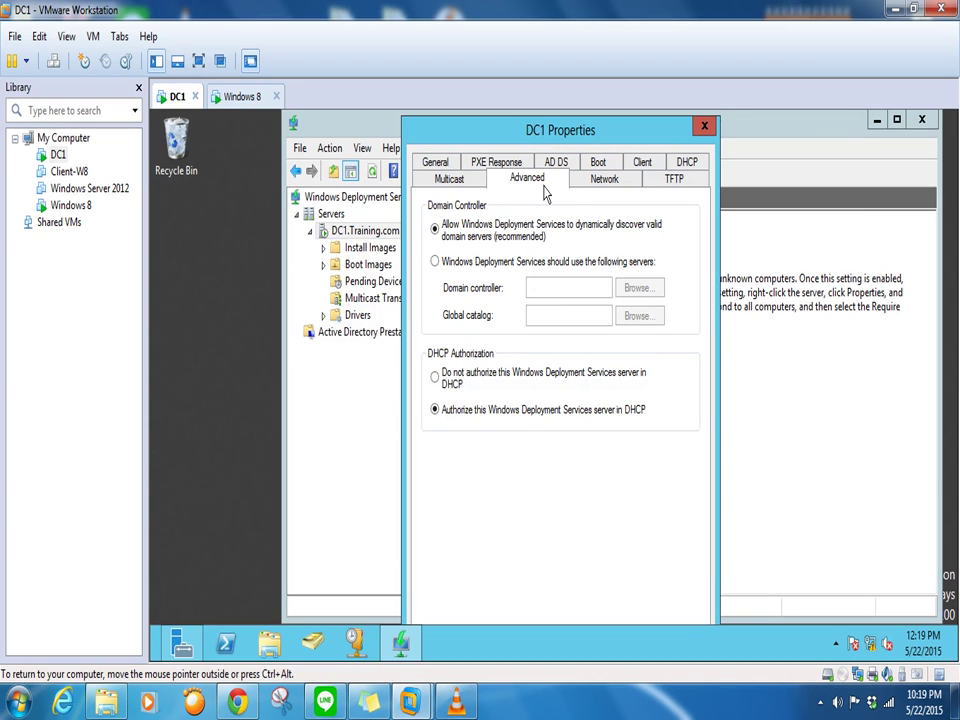
{"action": "left_click", "coordinate": [467, 189]}
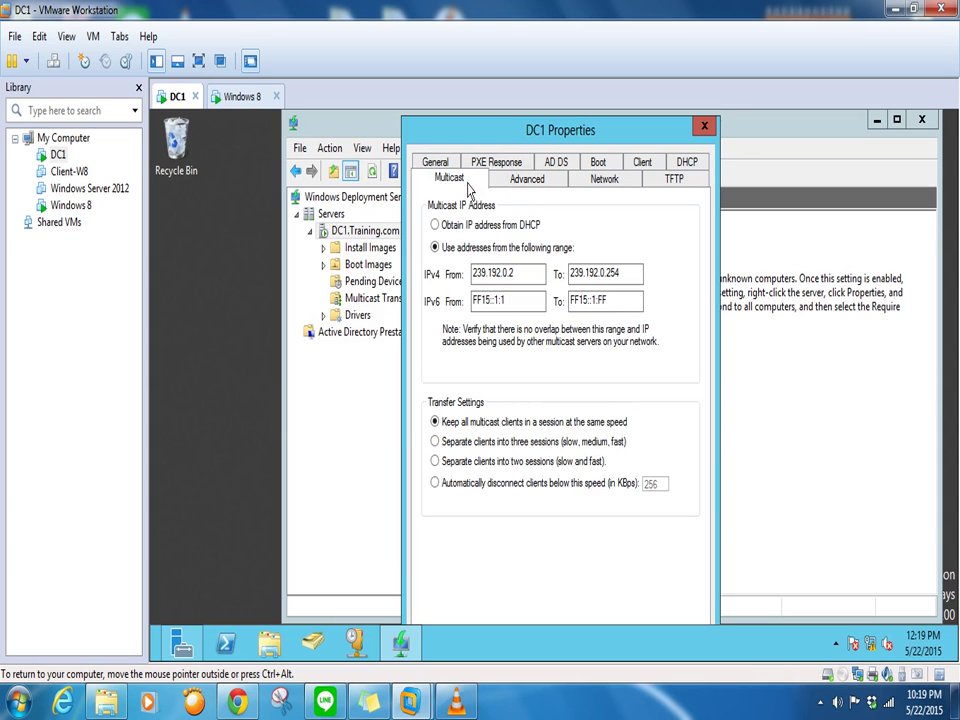
{"action": "left_click", "coordinate": [445, 167]}
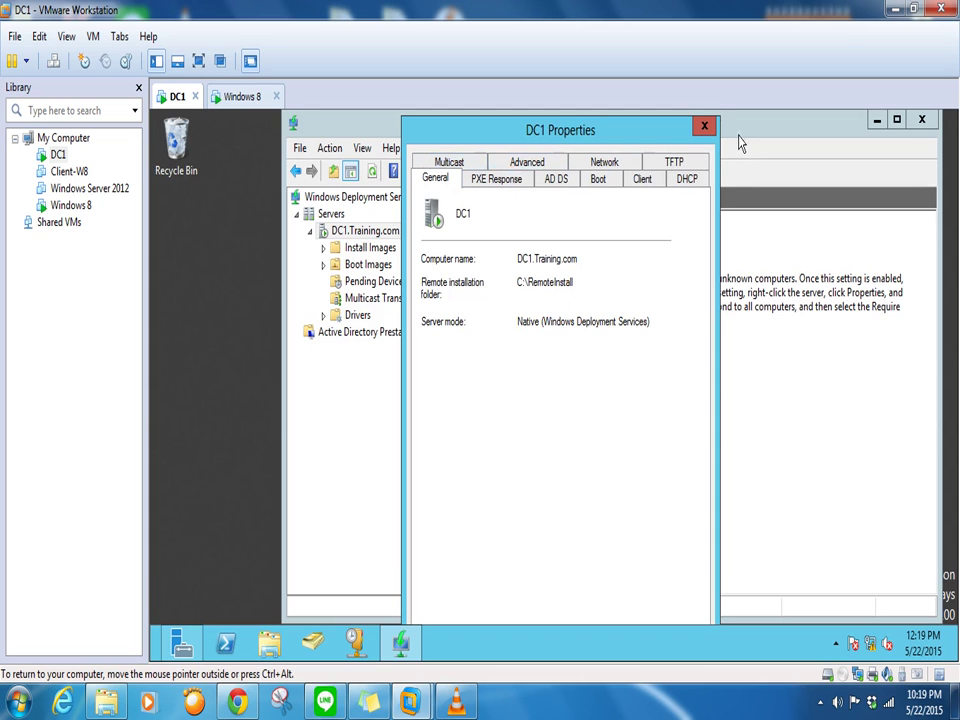
{"action": "left_click", "coordinate": [705, 127]}
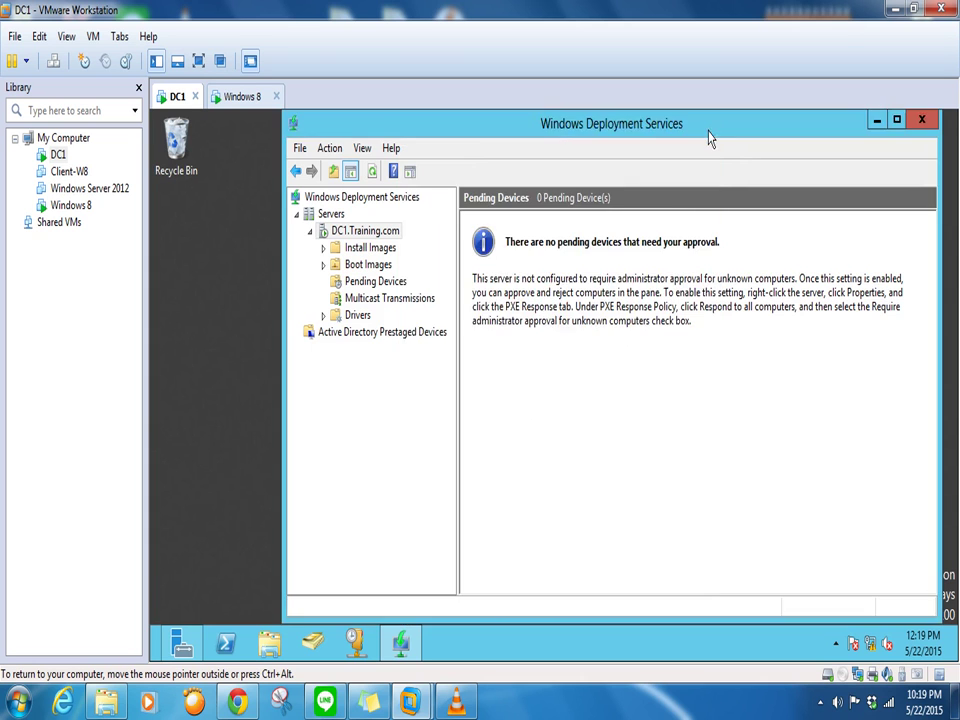
Step: Check the Sysprep generalize progress on the Windows 8 virtual machine, then return to the DC1 virtual machine
{"action": "left_click", "coordinate": [242, 104]}
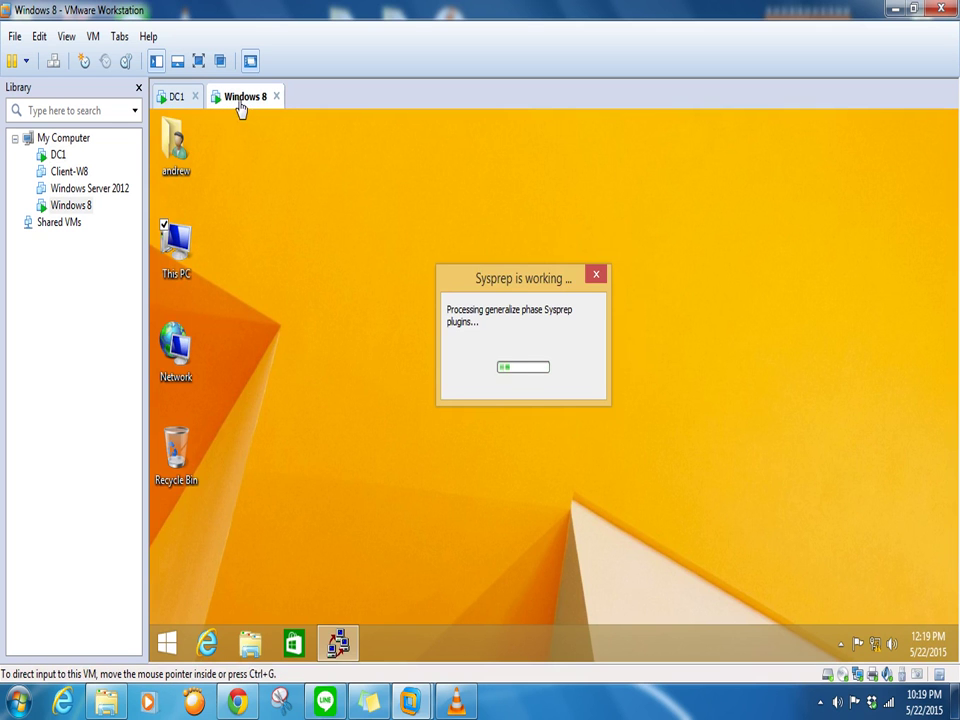
{"action": "left_click_drag", "start_coordinate": [516, 289], "coordinate": [537, 257]}
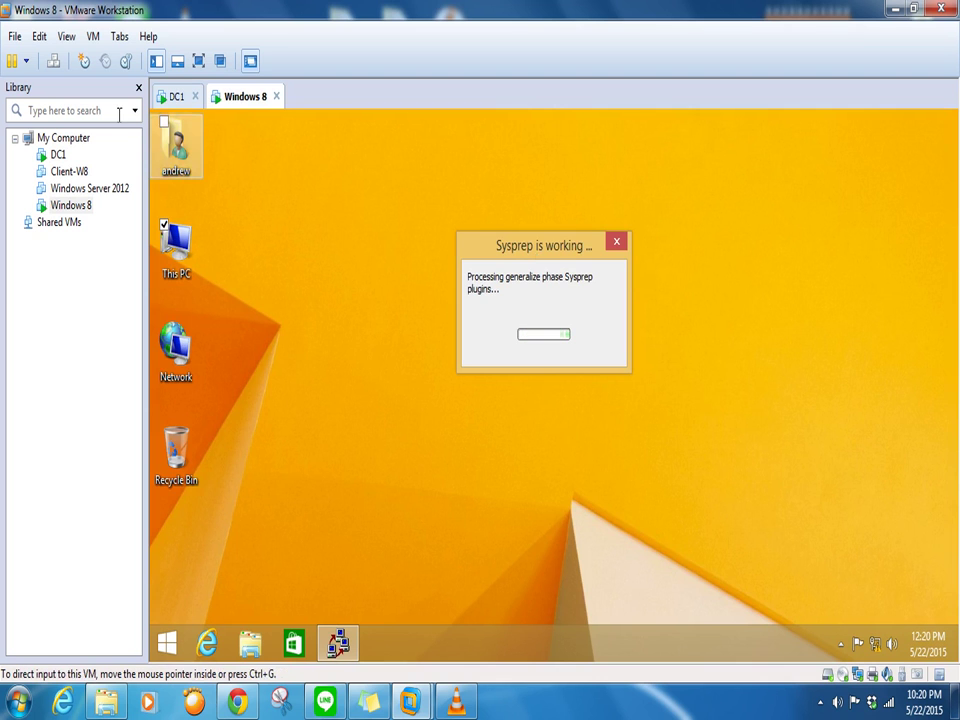
{"action": "left_click", "coordinate": [174, 99]}
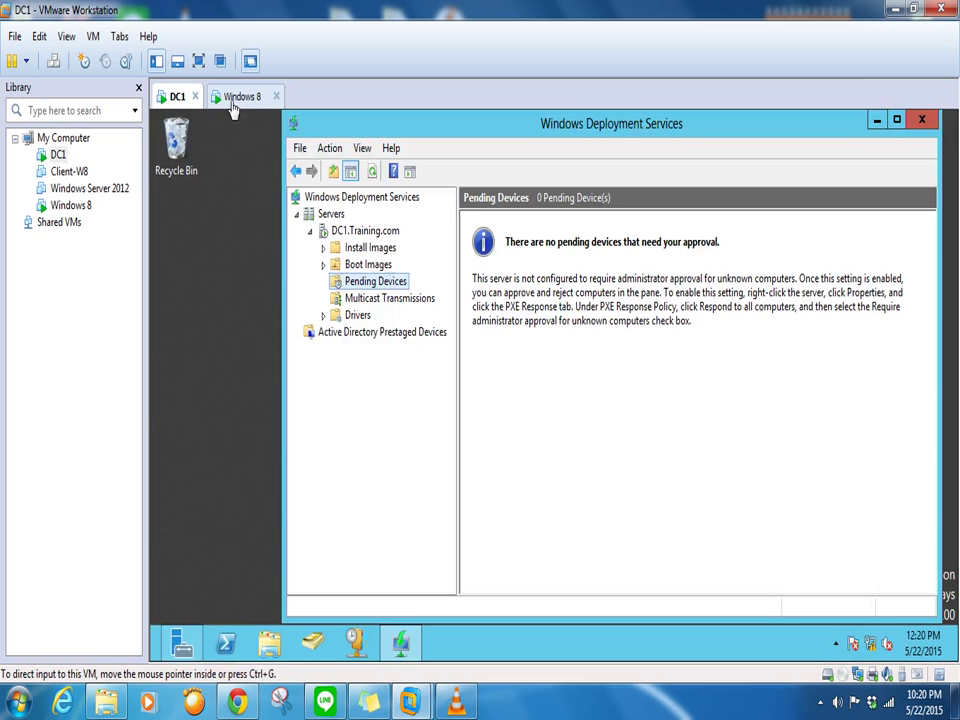
{"action": "left_click", "coordinate": [232, 100]}
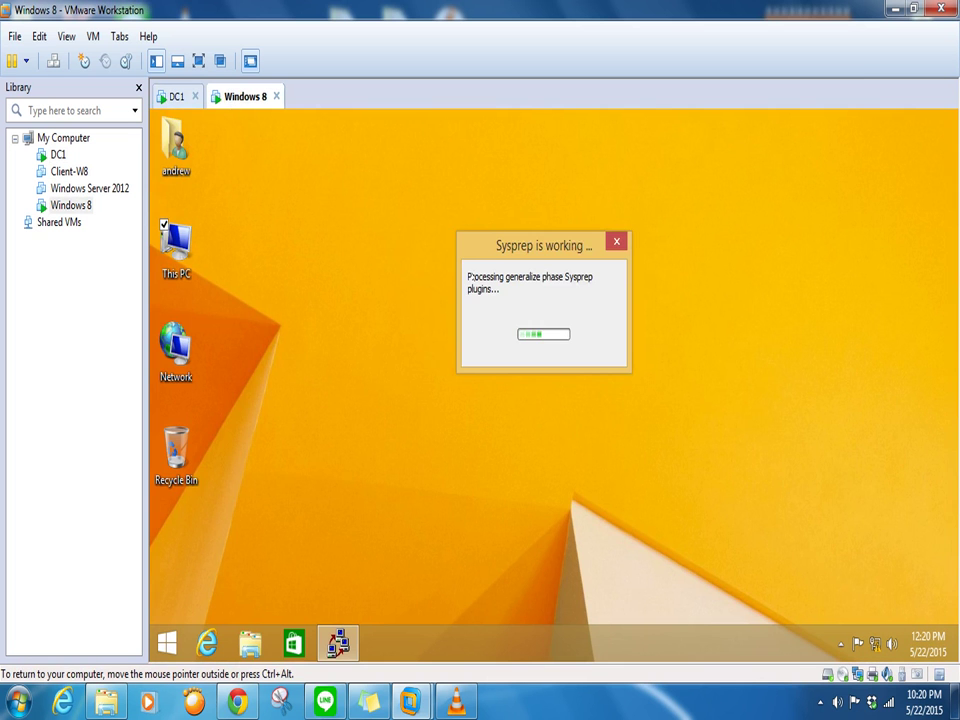
{"action": "left_click_drag", "start_coordinate": [529, 237], "coordinate": [480, 228]}
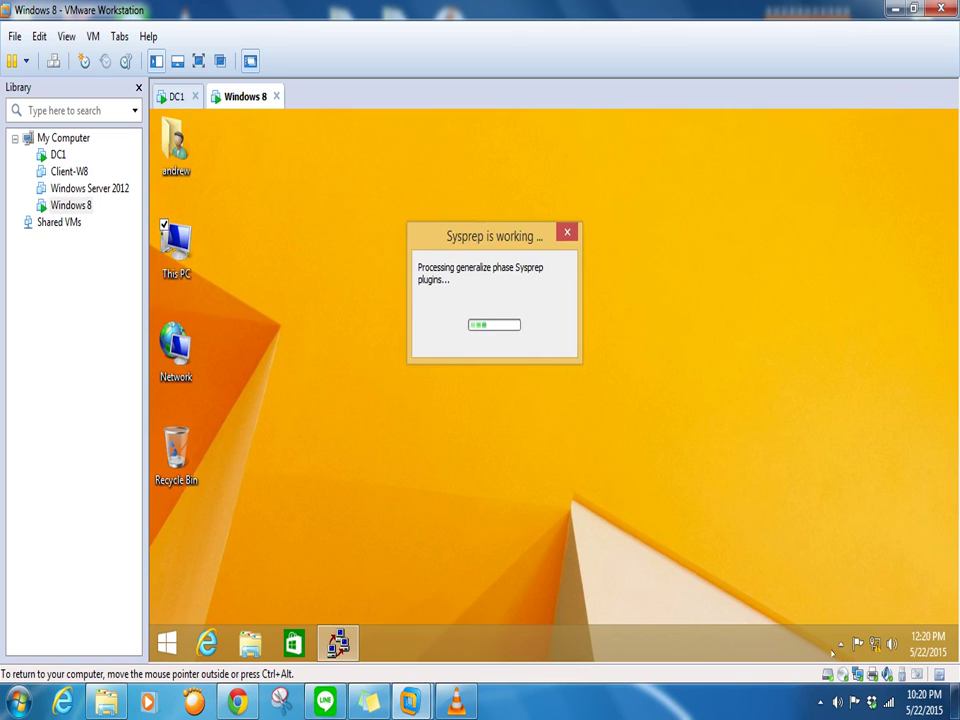
{"action": "left_click", "coordinate": [842, 644]}
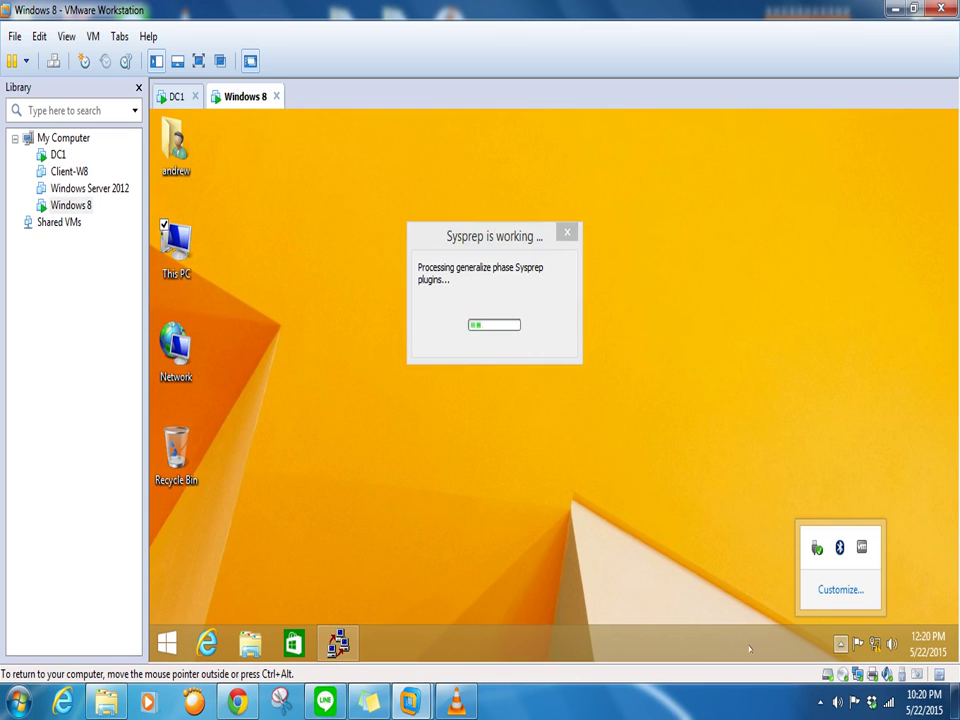
{"action": "left_click", "coordinate": [485, 236]}
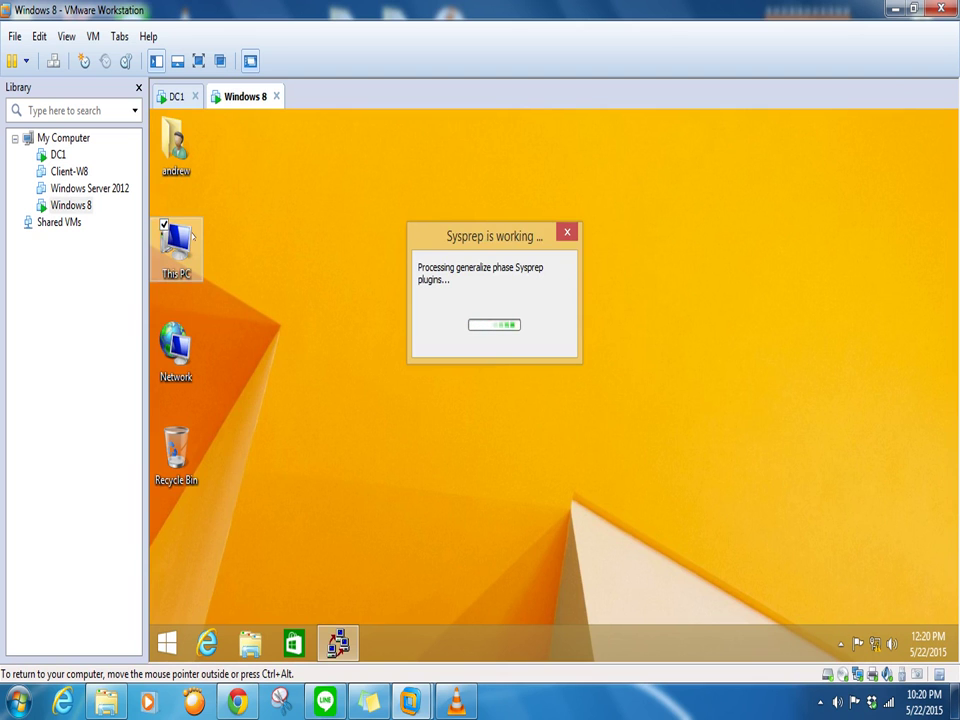
{"action": "left_click", "coordinate": [175, 100]}
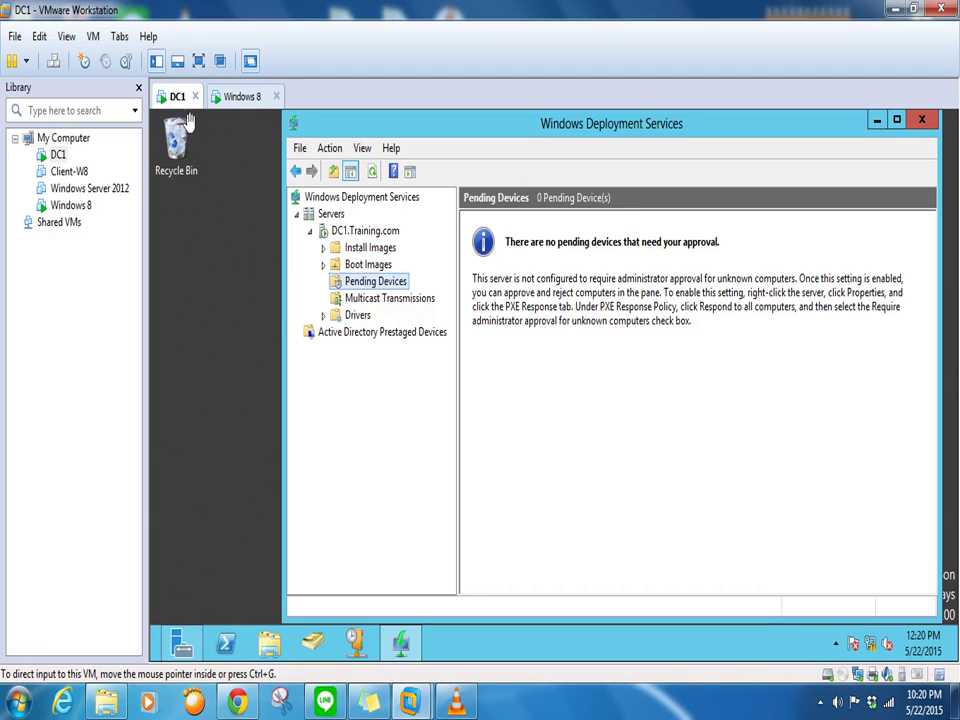